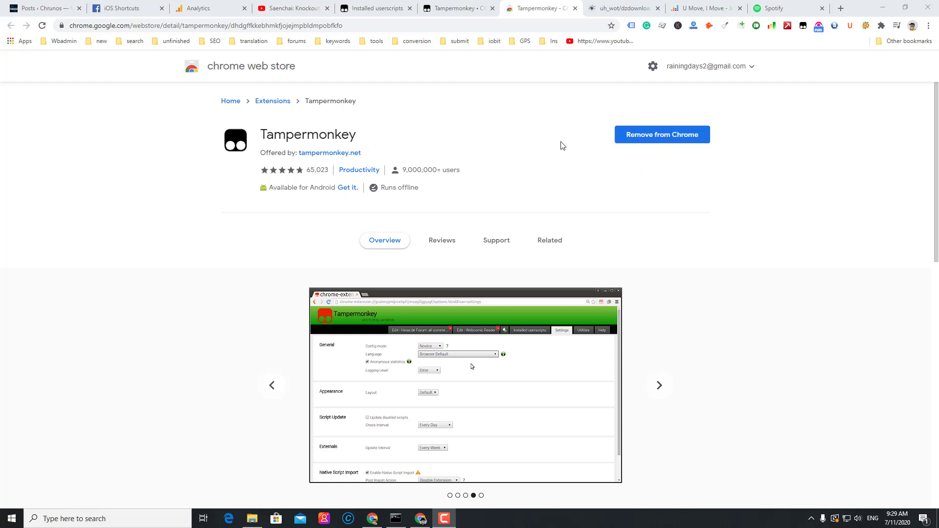
- Open the Tampermonkey dashboard and confirm that no userscripts are installed yet
{"action": "left_click", "coordinate": [802, 25]}
{"action": "left_click", "coordinate": [719, 130]}
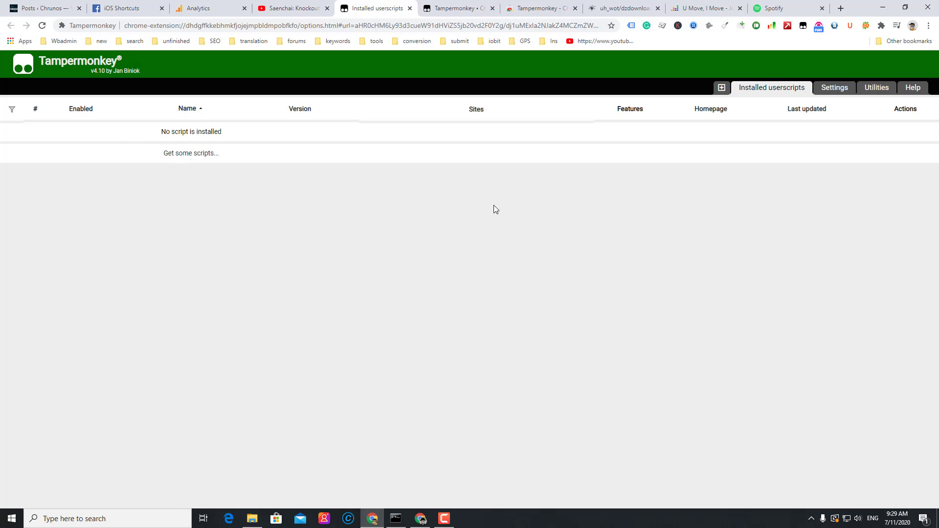
- Install Fixed Deezer Downloader 0.5.5 from the notabug page and refresh the installed userscripts list
{"action": "left_click", "coordinate": [613, 11]}
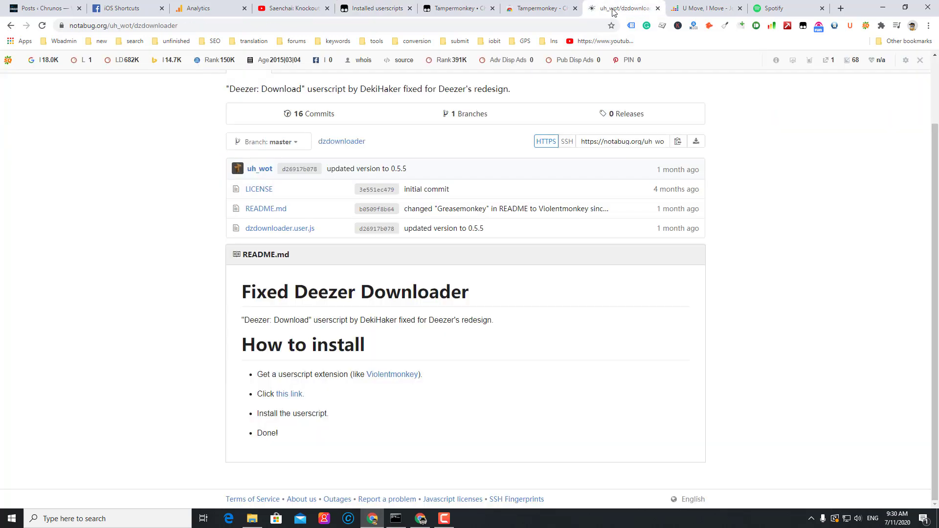
{"action": "left_click", "coordinate": [293, 399]}
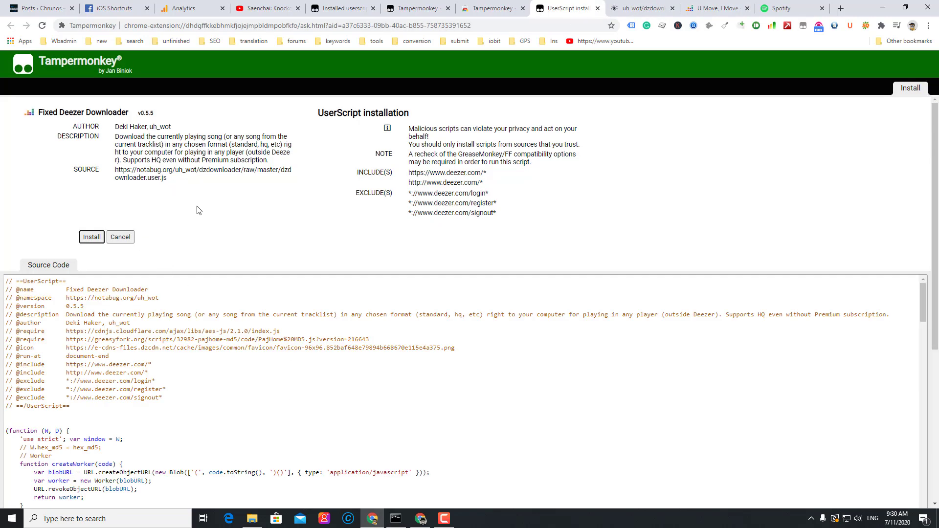
{"action": "left_click", "coordinate": [93, 238]}
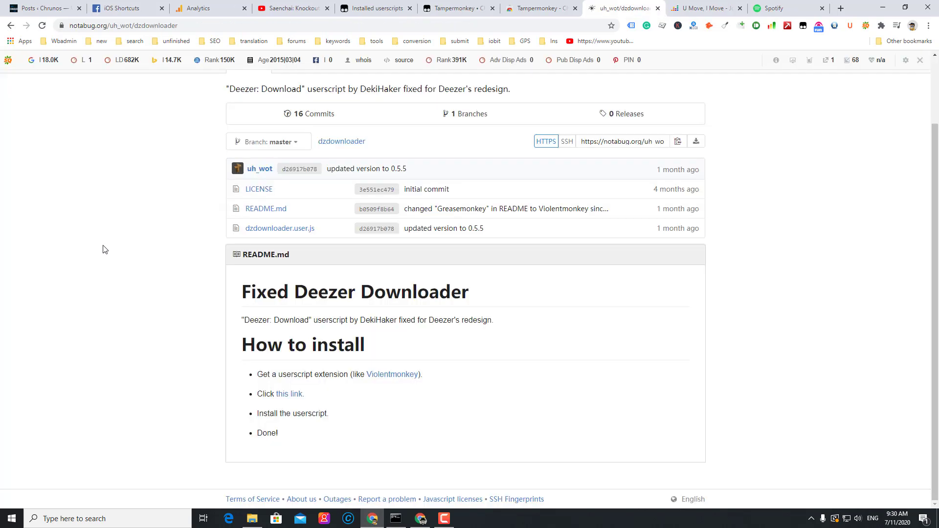
{"action": "left_click", "coordinate": [388, 6]}
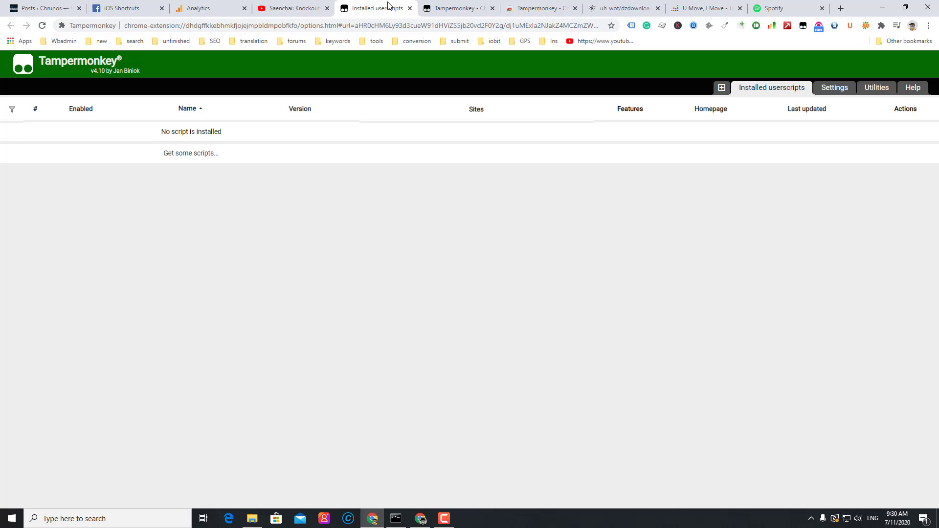
{"action": "left_click", "coordinate": [42, 25]}
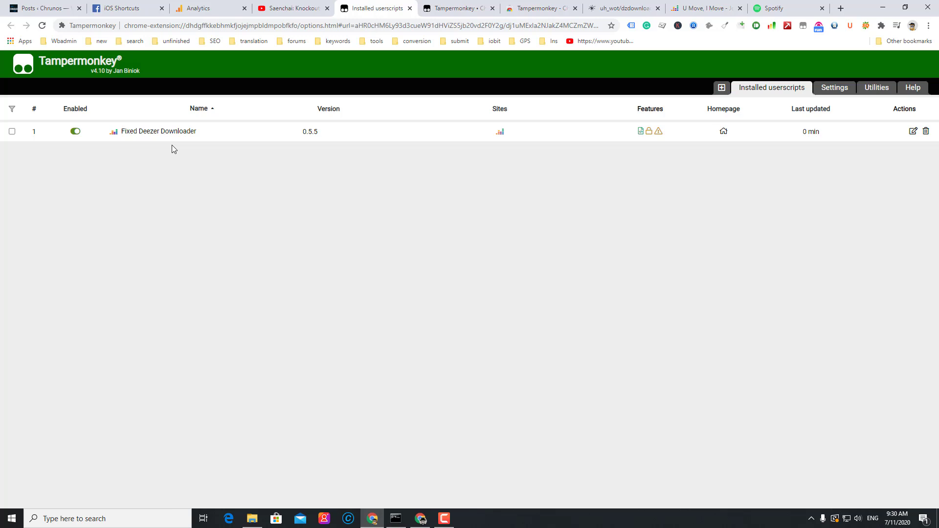
- Open the 56-track Don't Cry playlist on Deezer and reload it with F5
{"action": "left_click", "coordinate": [701, 8]}
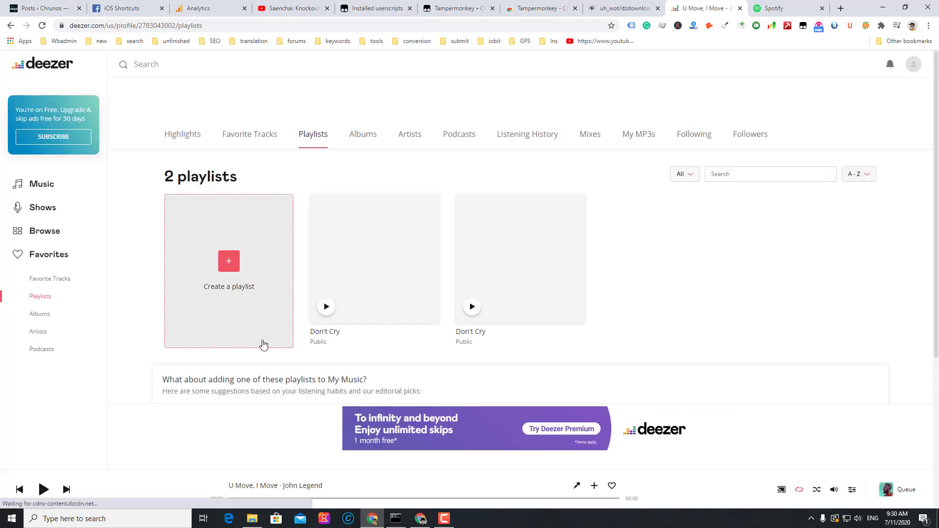
{"action": "left_click", "coordinate": [408, 293]}
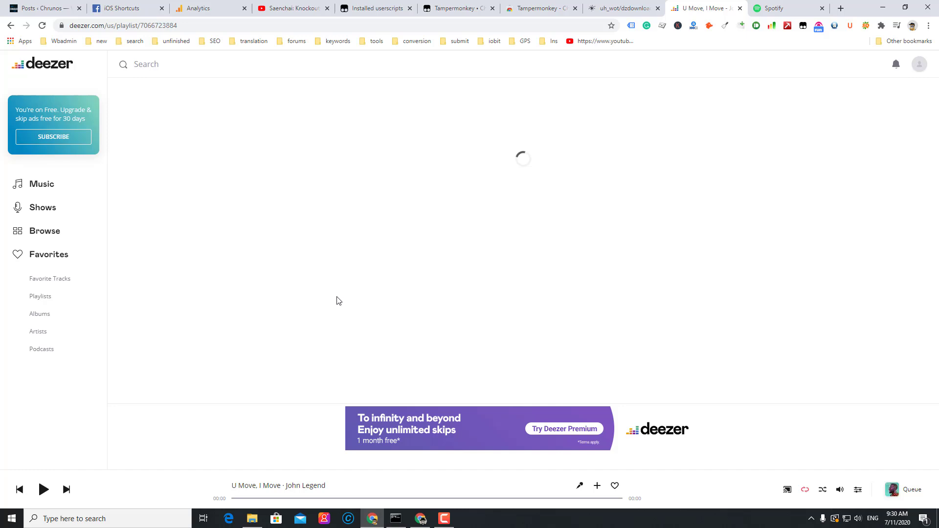
{"action": "left_click", "coordinate": [803, 27]}
{"action": "left_click", "coordinate": [596, 197]}
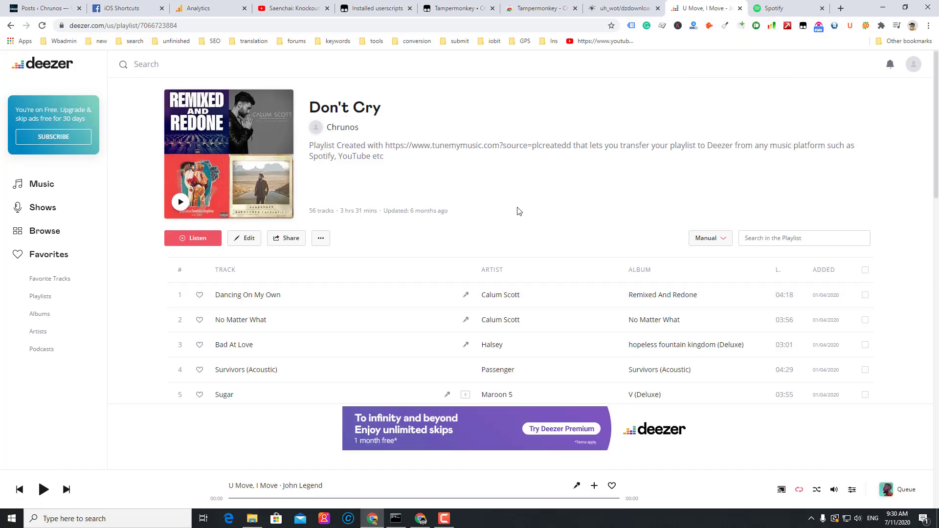
{"action": "key", "text": "F5"}
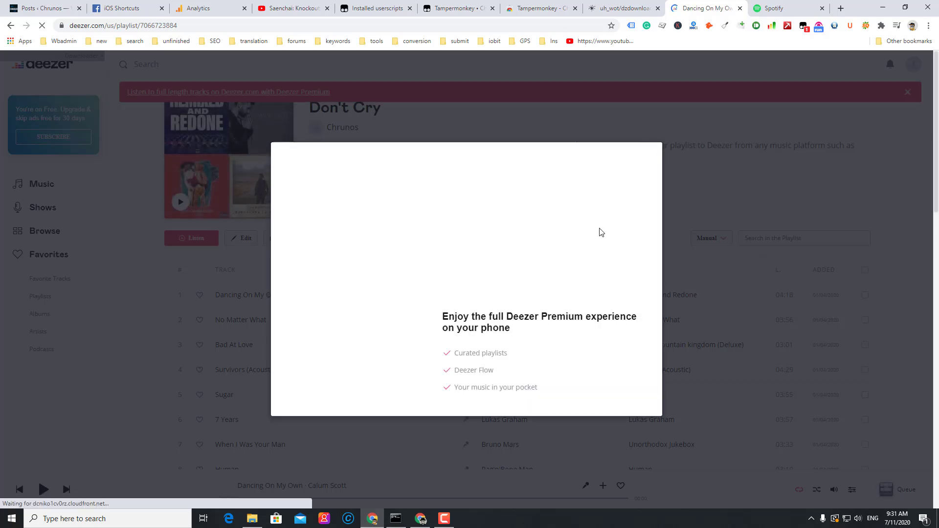
- Dismiss the Premium promo, download Call Me Maybe as FLAC, and show the file in its folder
{"action": "left_click", "coordinate": [650, 156]}
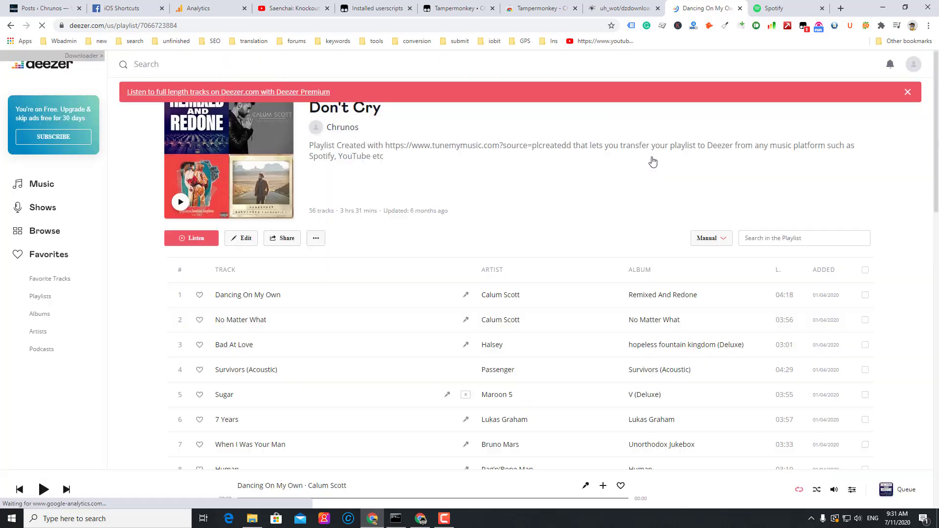
{"action": "left_click", "coordinate": [99, 55]}
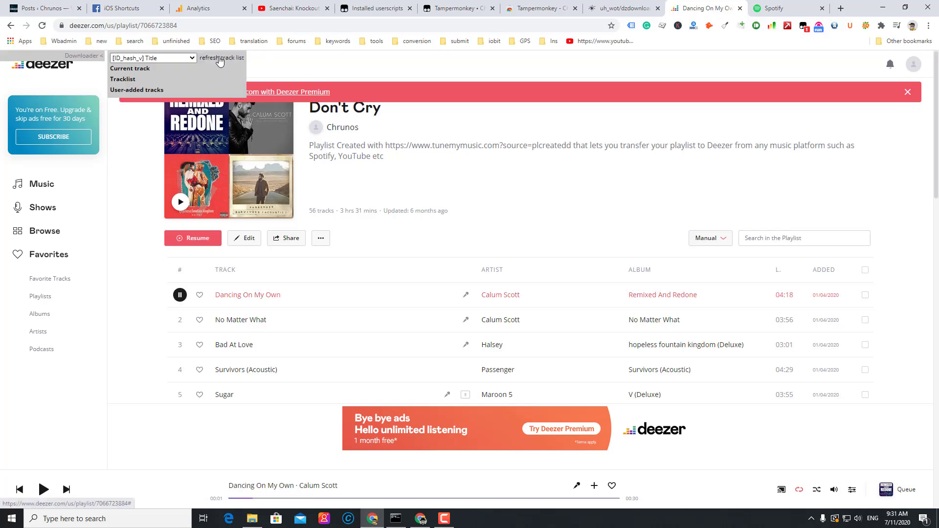
{"action": "left_click", "coordinate": [219, 59]}
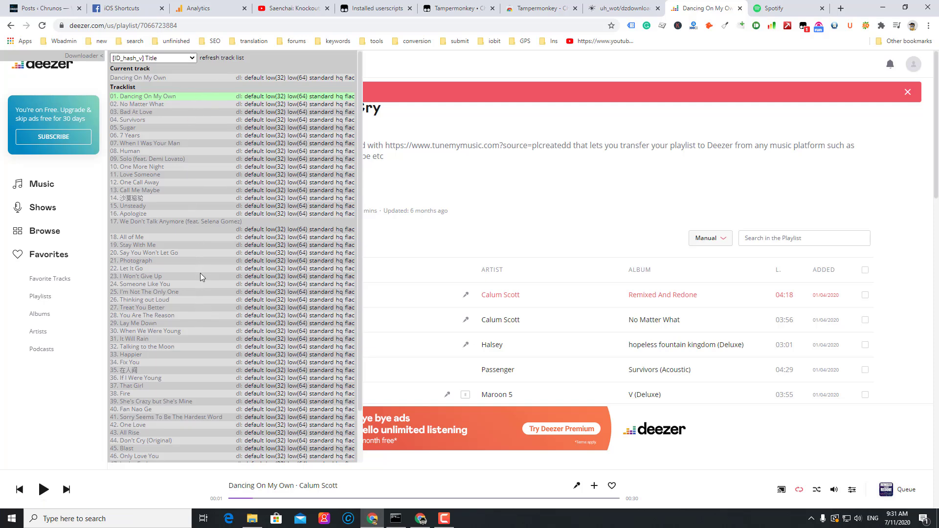
{"action": "scroll", "coordinate": [201, 273], "scroll_direction": "down", "scroll_amount": 5}
{"action": "scroll", "coordinate": [200, 272], "scroll_direction": "up", "scroll_amount": 5}
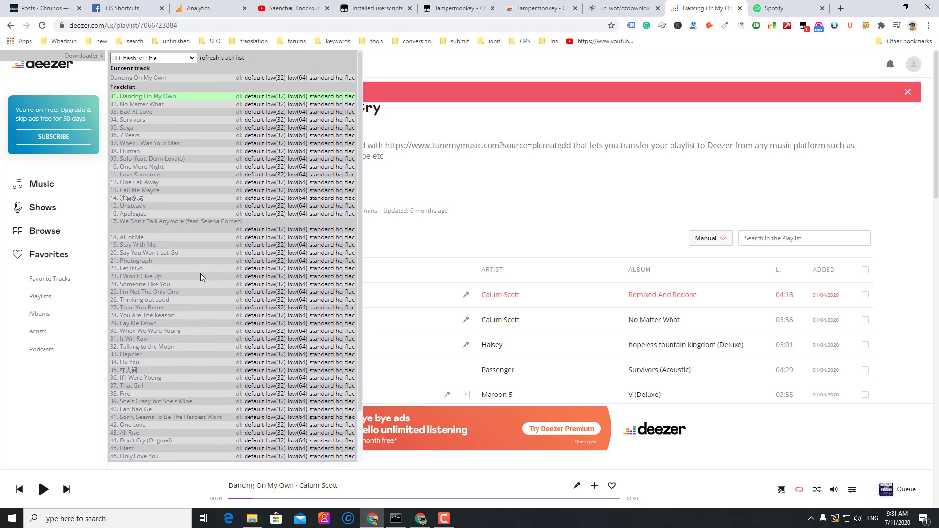
{"action": "left_click", "coordinate": [350, 191]}
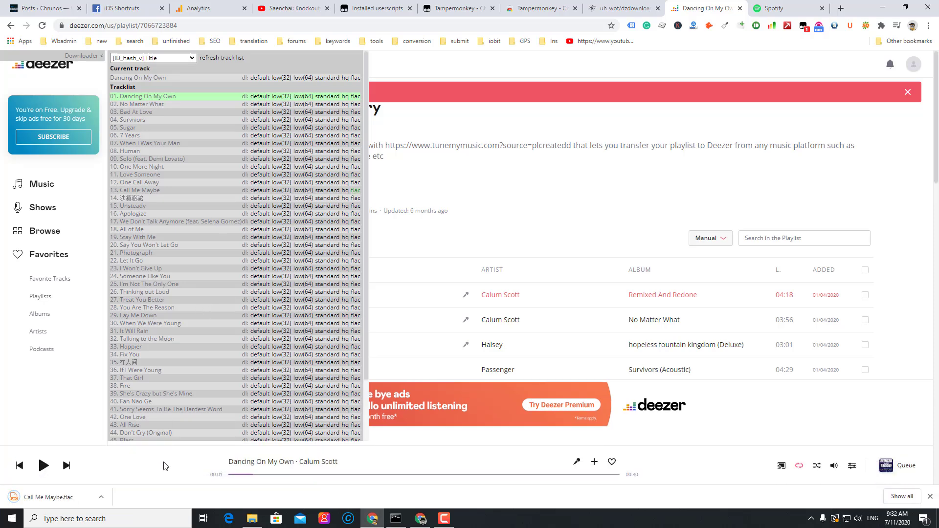
{"action": "right_click", "coordinate": [83, 502]}
{"action": "left_click", "coordinate": [137, 473]}
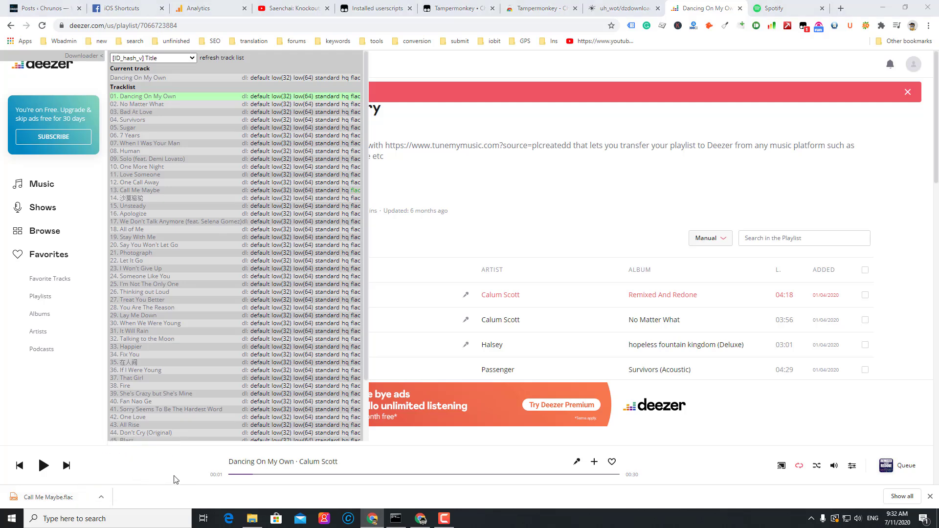
- Load Call Me Maybe.flac into Spek to confirm a 44100 Hz 16-bit spectrogram
{"action": "left_click", "coordinate": [936, 519]}
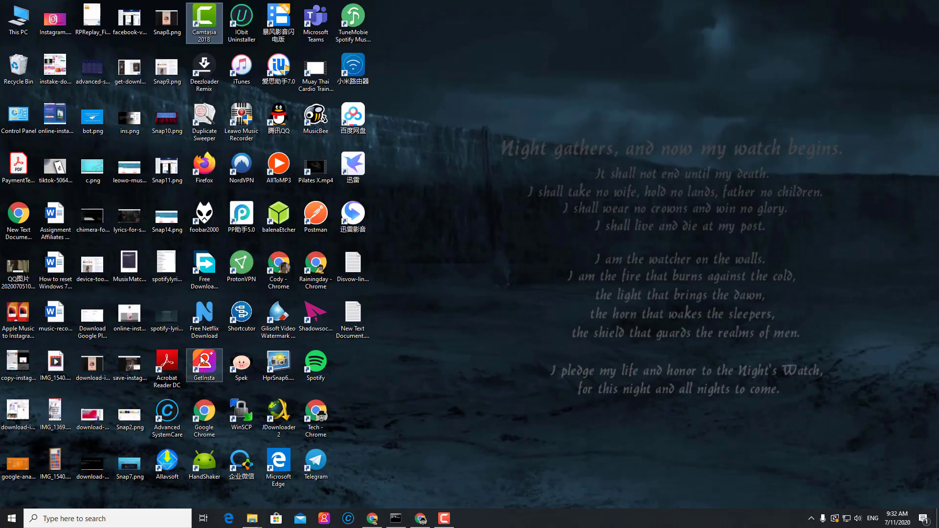
{"action": "double_click", "coordinate": [242, 362]}
{"action": "left_click", "coordinate": [251, 518]}
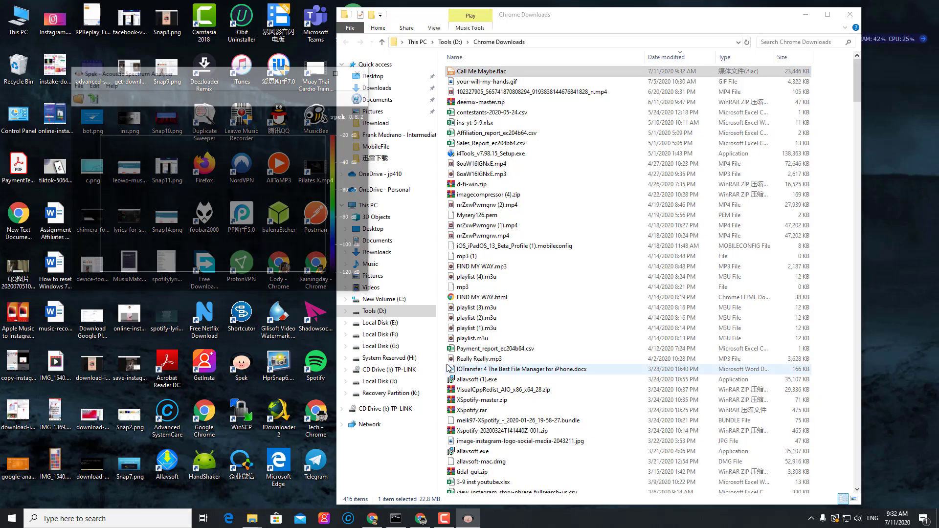
{"action": "left_click_drag", "start_coordinate": [525, 75], "coordinate": [218, 192]}
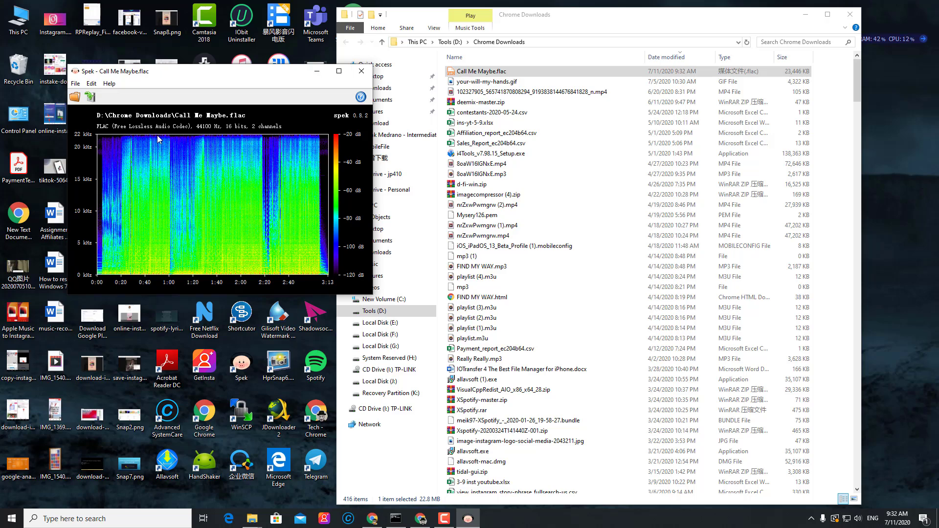
{"action": "key", "text": "alt+Tab"}
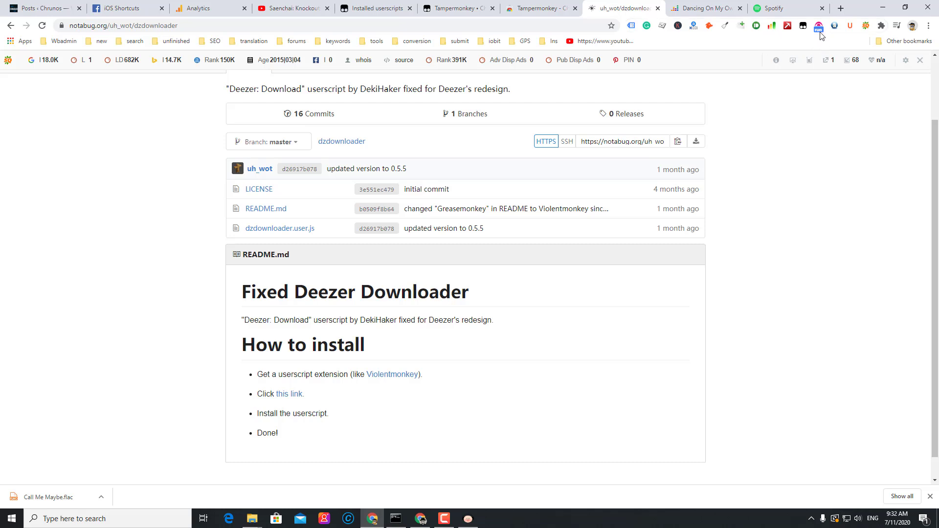
- Choose Find new scripts from the Tampermonkey menu and browse the recommended userscript sources
{"action": "left_click", "coordinate": [803, 26]}
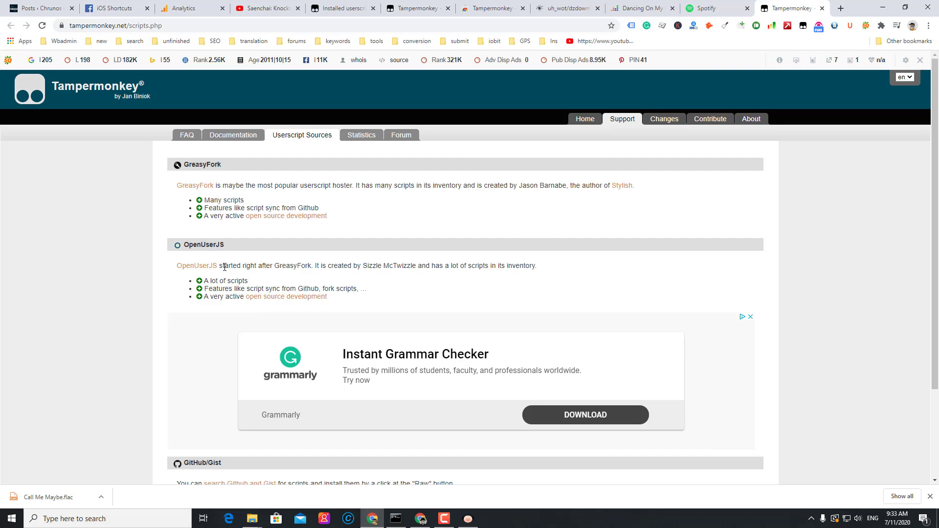
{"action": "scroll", "coordinate": [204, 331], "scroll_direction": "down", "scroll_amount": 3}
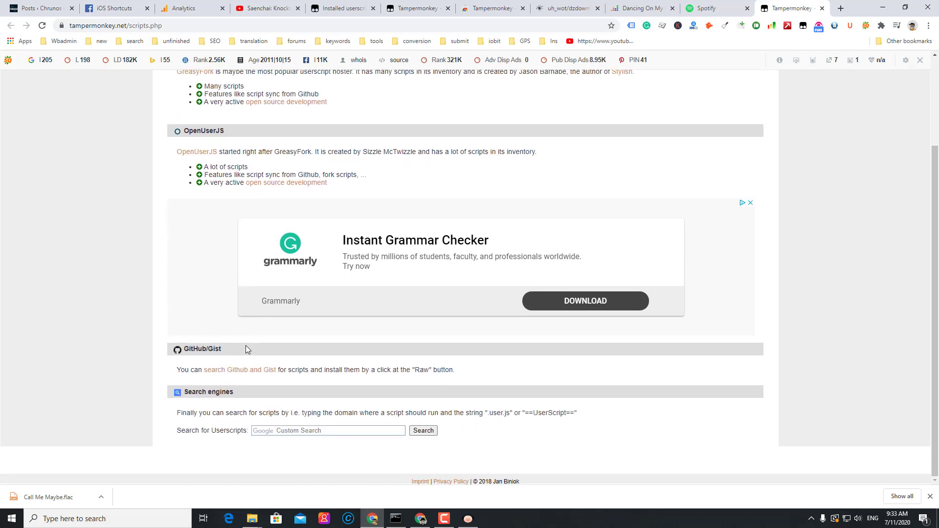
{"action": "scroll", "coordinate": [255, 350], "scroll_direction": "up", "scroll_amount": 3}
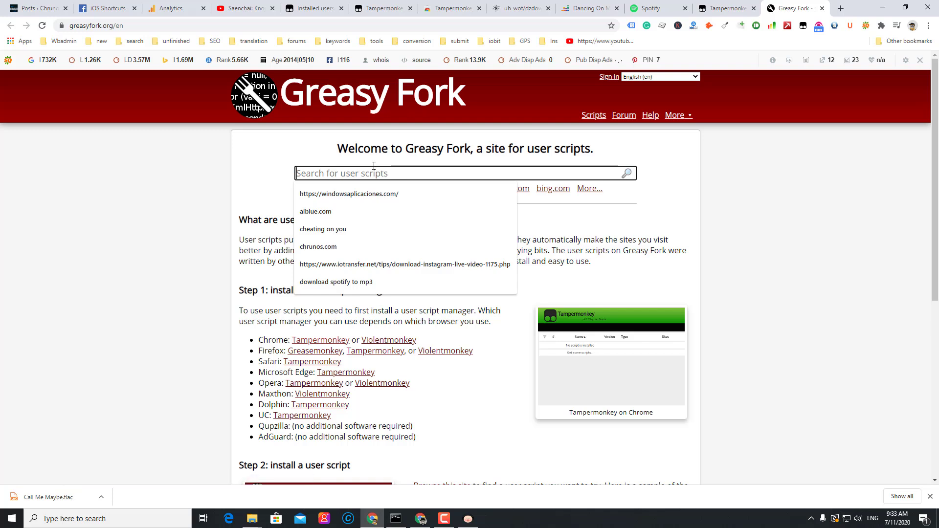
- Search Greasy Fork for 'spotify' and open the Spotify Genius Lyrics script page
{"action": "type", "text": "Spot"}
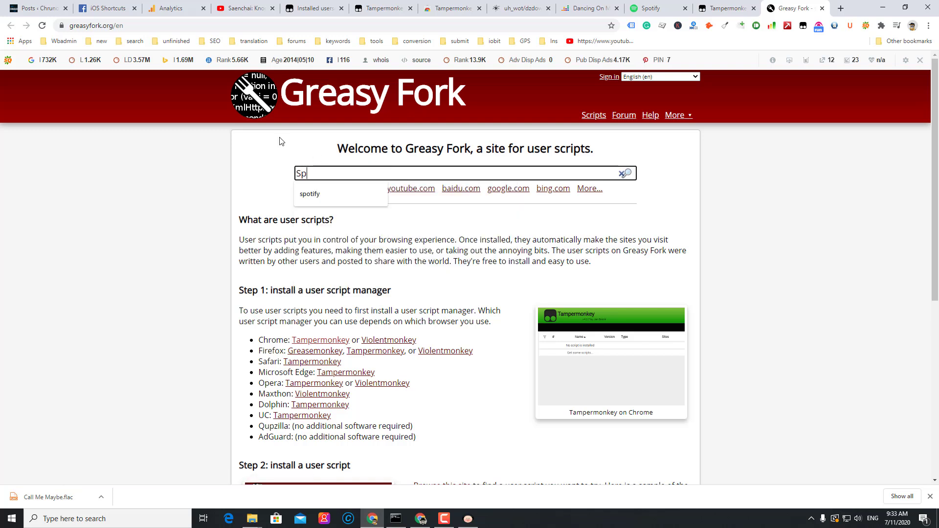
{"action": "left_click", "coordinate": [325, 194]}
{"action": "left_click", "coordinate": [630, 174]}
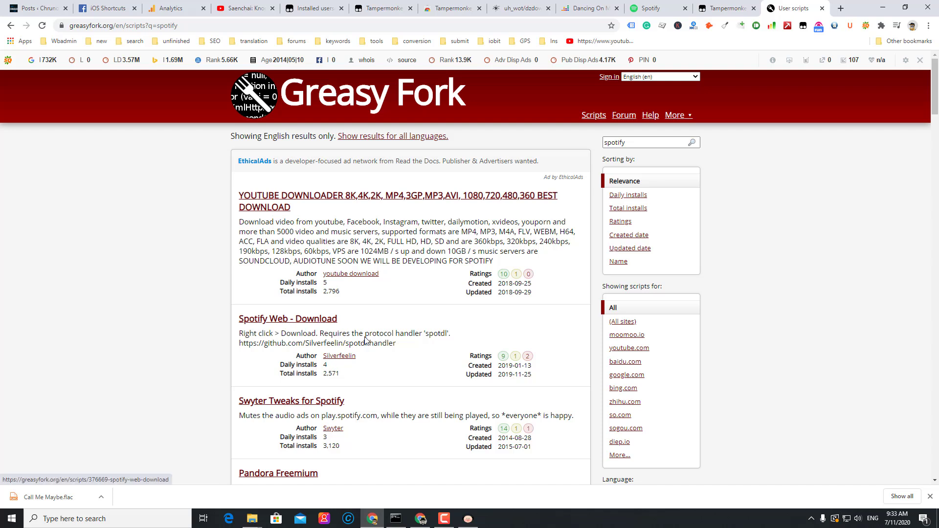
{"action": "scroll", "coordinate": [396, 360], "scroll_direction": "down", "scroll_amount": 3}
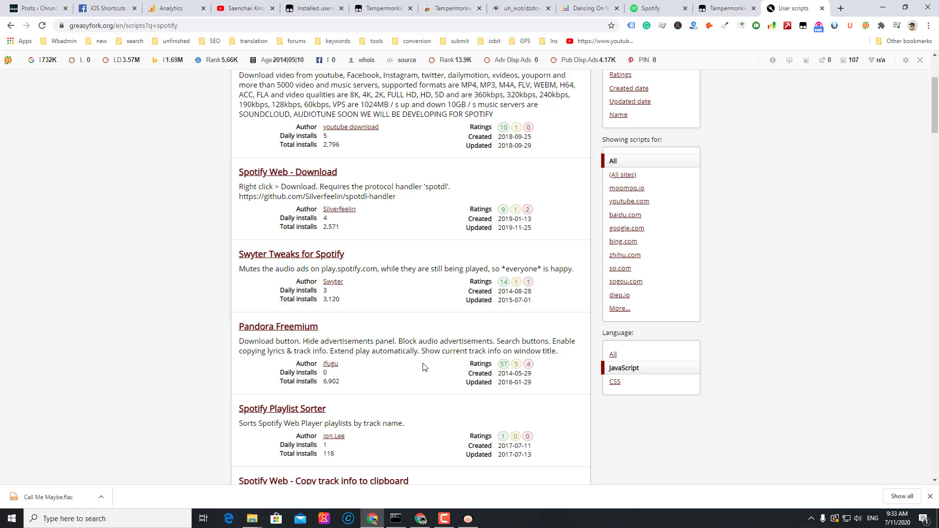
{"action": "scroll", "coordinate": [423, 366], "scroll_direction": "down", "scroll_amount": 3}
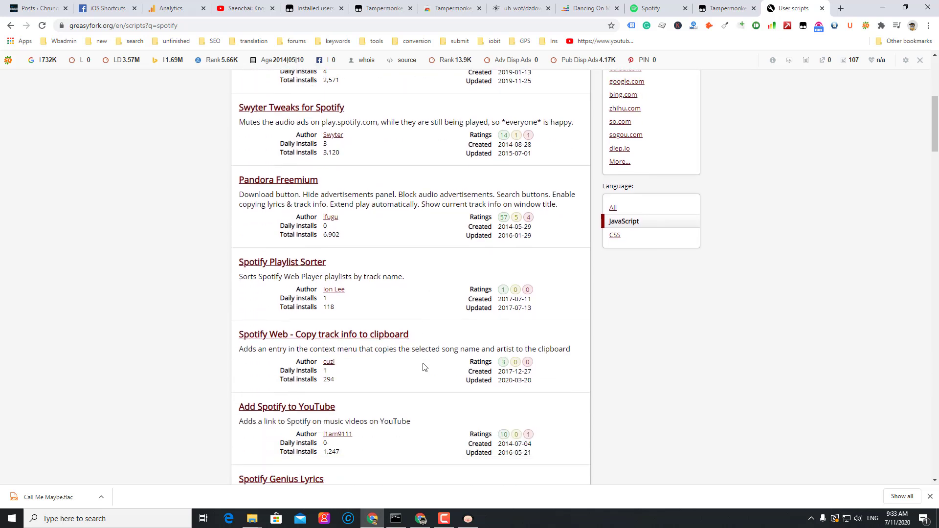
{"action": "scroll", "coordinate": [424, 366], "scroll_direction": "down", "scroll_amount": 3}
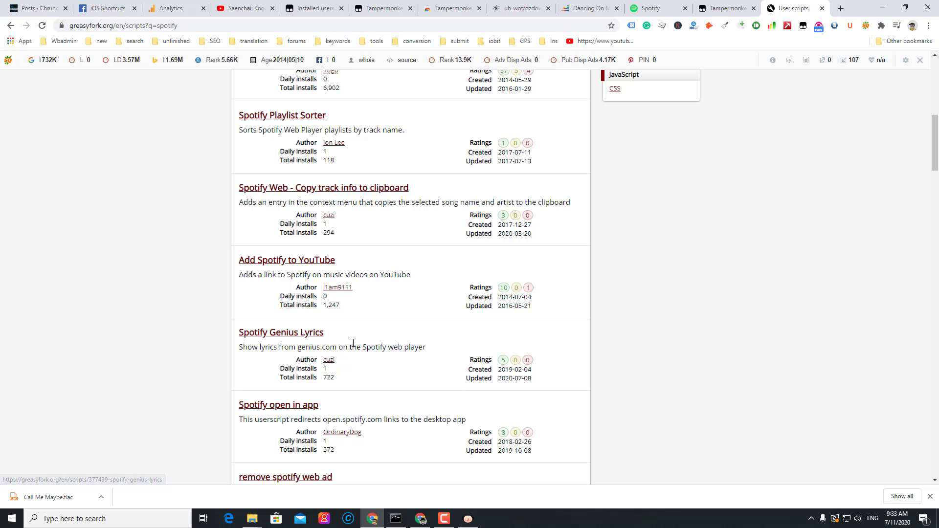
{"action": "left_click", "coordinate": [308, 335]}
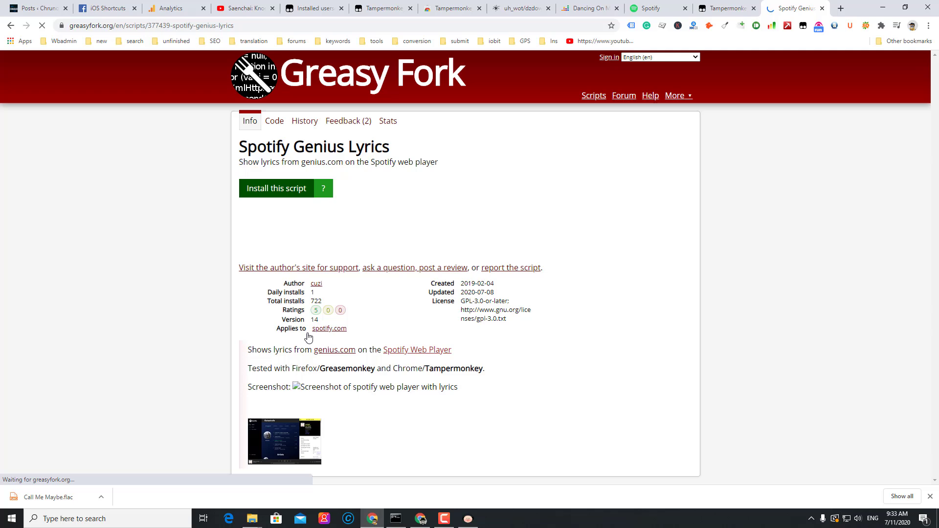
- Install Spotify Genius Lyrics into Tampermonkey and switch to the Spotify web player
{"action": "left_click", "coordinate": [278, 207]}
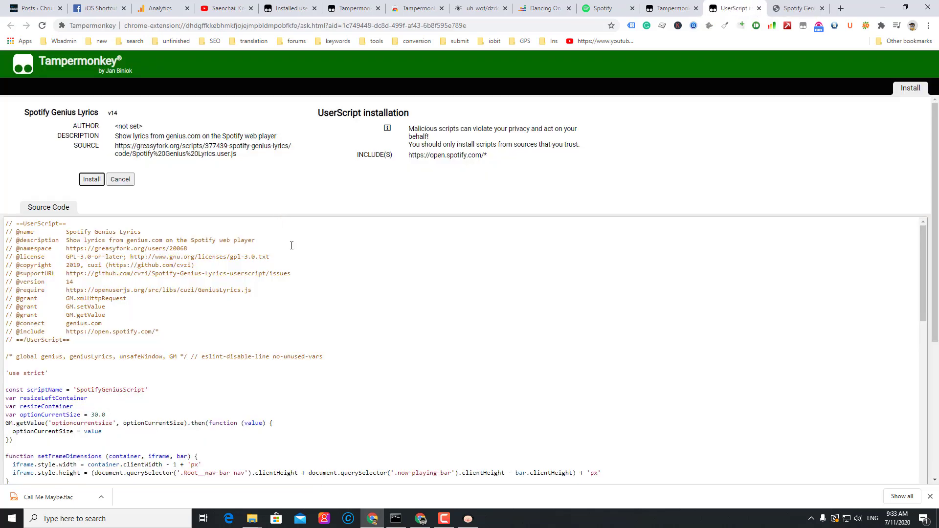
{"action": "left_click", "coordinate": [92, 180]}
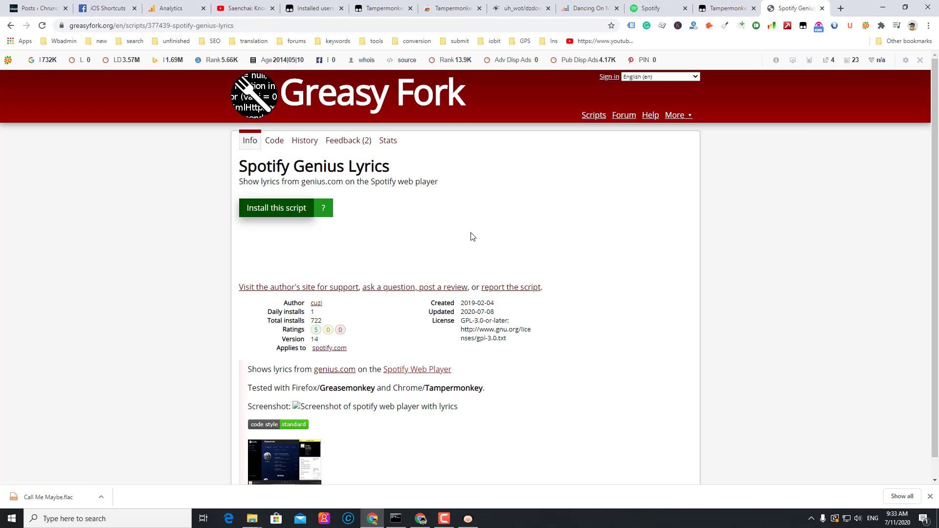
{"action": "left_click", "coordinate": [653, 8]}
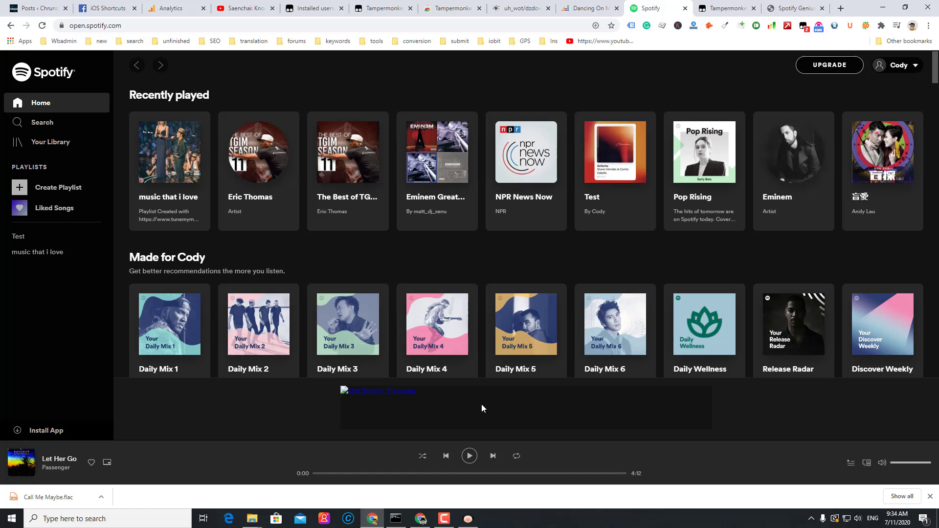
- Mute playback and read the Genius lyrics for Let Her Go by Passenger in the side panel
{"action": "left_click", "coordinate": [883, 463]}
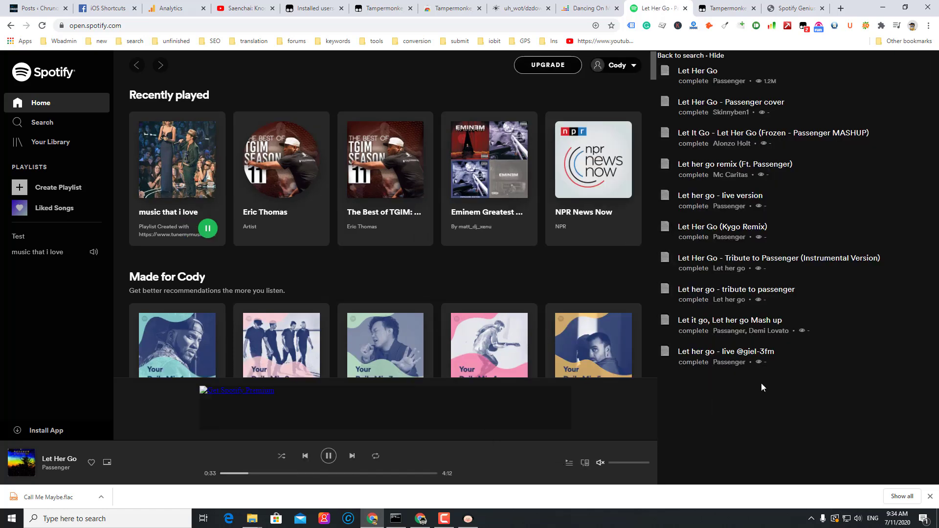
{"action": "left_click", "coordinate": [718, 73]}
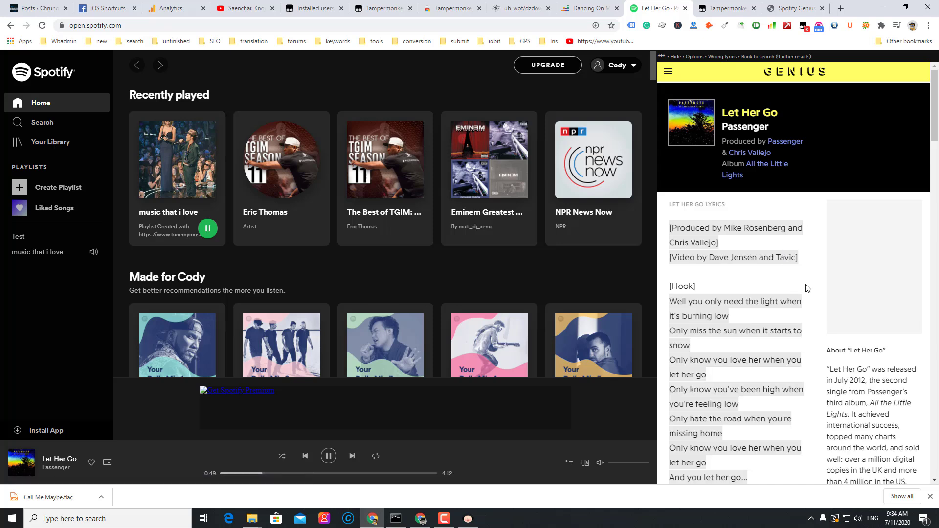
{"action": "scroll", "coordinate": [807, 288], "scroll_direction": "down", "scroll_amount": 5}
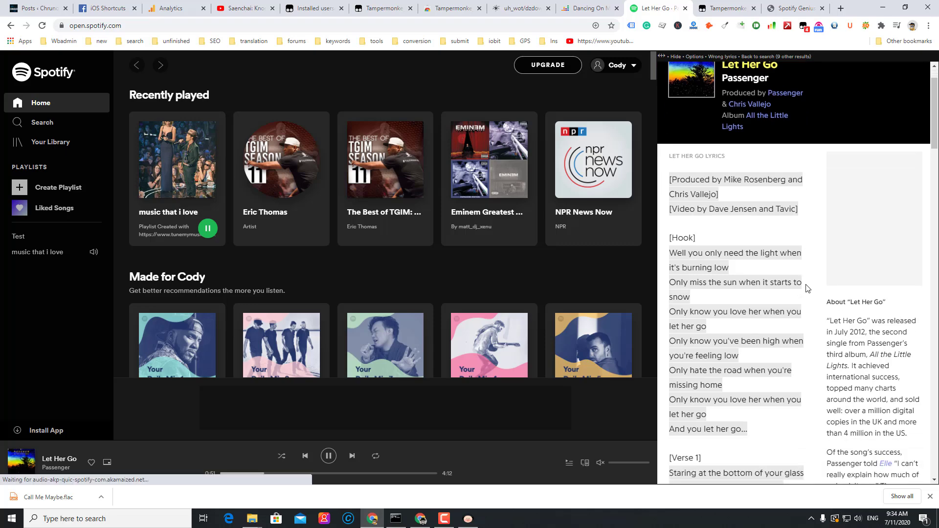
{"action": "scroll", "coordinate": [807, 289], "scroll_direction": "down", "scroll_amount": 15}
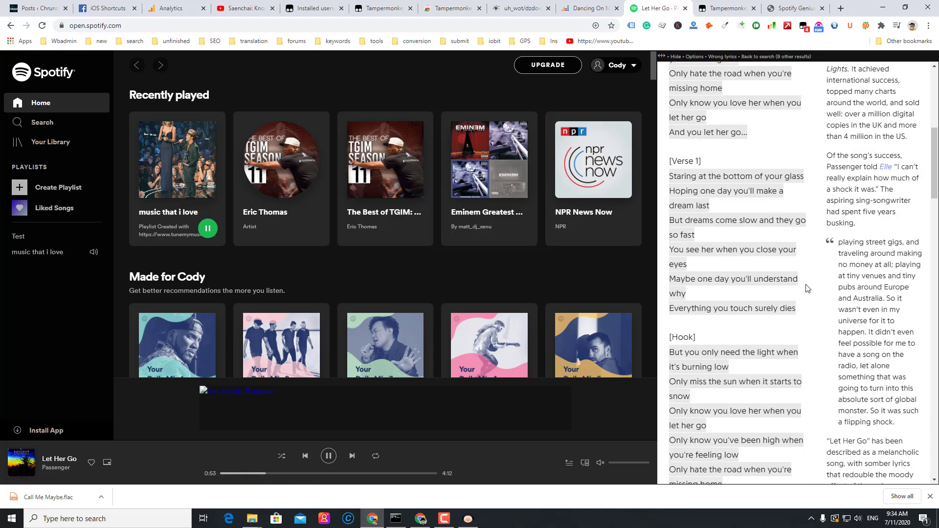
{"action": "scroll", "coordinate": [807, 289], "scroll_direction": "down", "scroll_amount": 15}
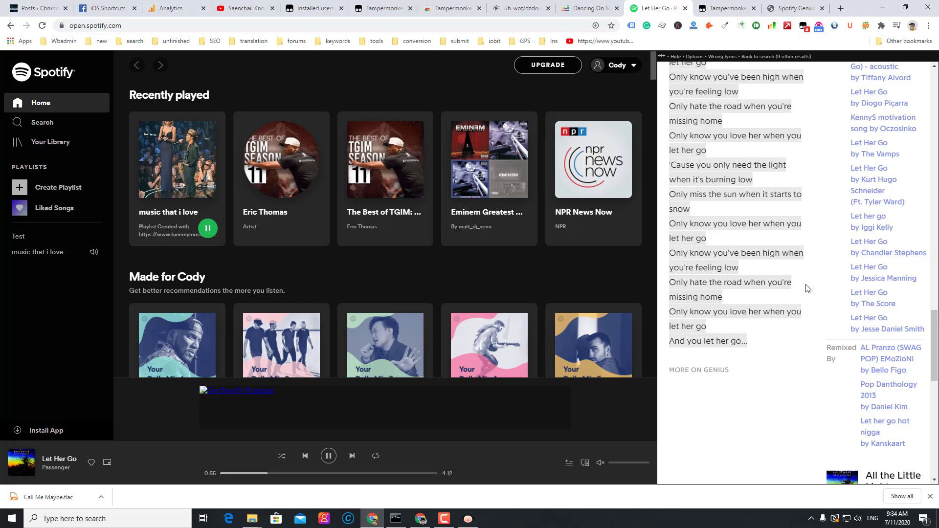
{"action": "scroll", "coordinate": [807, 288], "scroll_direction": "up", "scroll_amount": 20}
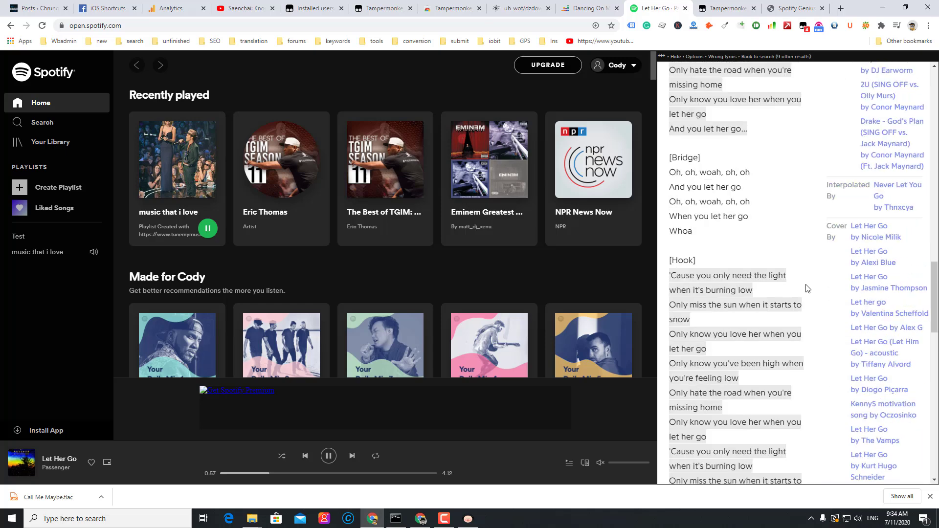
{"action": "scroll", "coordinate": [807, 288], "scroll_direction": "up", "scroll_amount": 1}
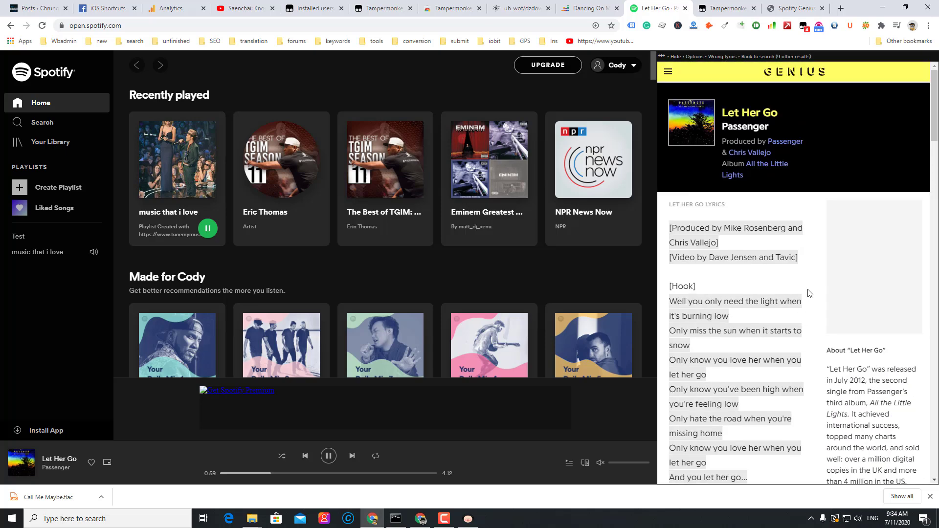
- Back on the Greasy Fork home page, search 'instagram' and open Instagram: Download Photo & Video
{"action": "left_click", "coordinate": [710, 14]}
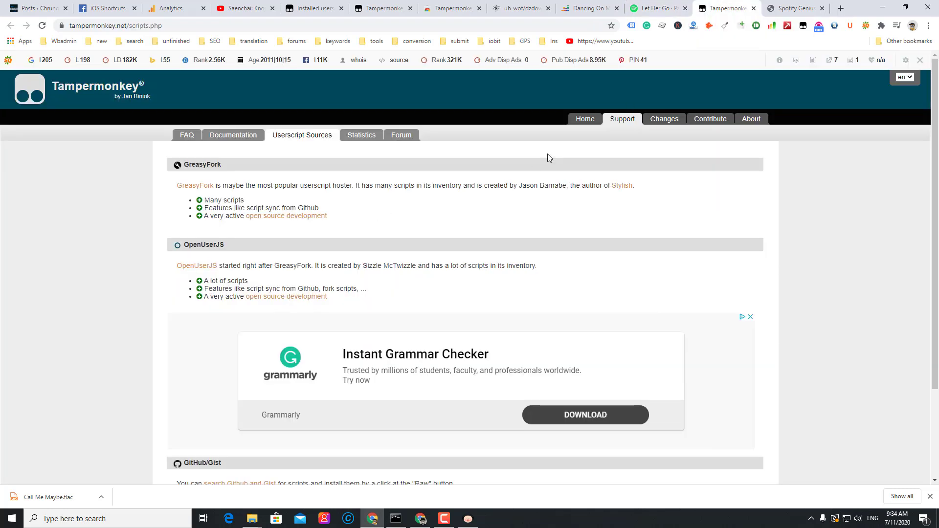
{"action": "left_click", "coordinate": [788, 9]}
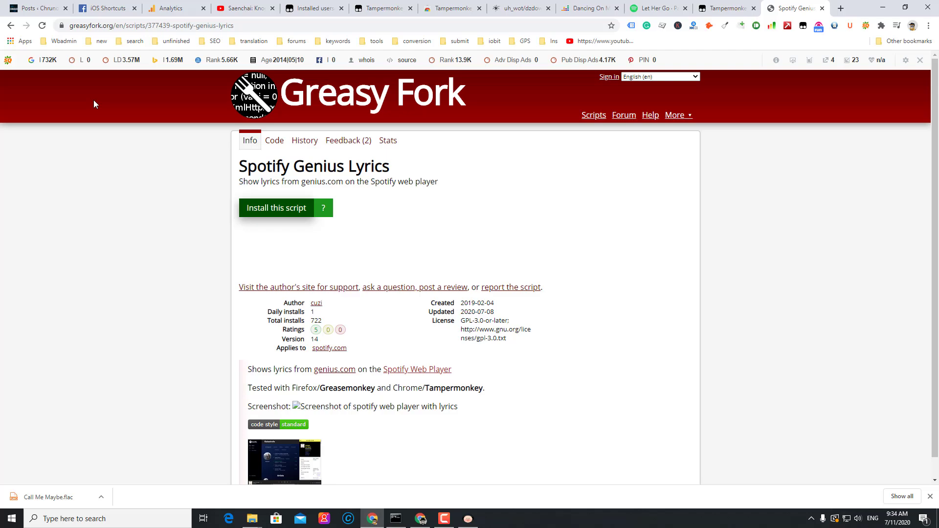
{"action": "left_click", "coordinate": [11, 26]}
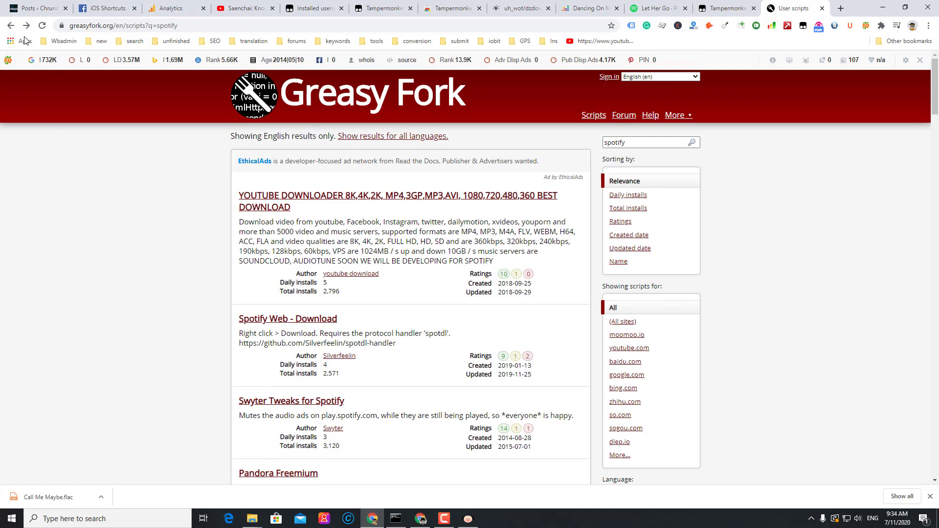
{"action": "left_click", "coordinate": [11, 25]}
{"action": "left_click_drag", "start_coordinate": [325, 174], "coordinate": [292, 176]}
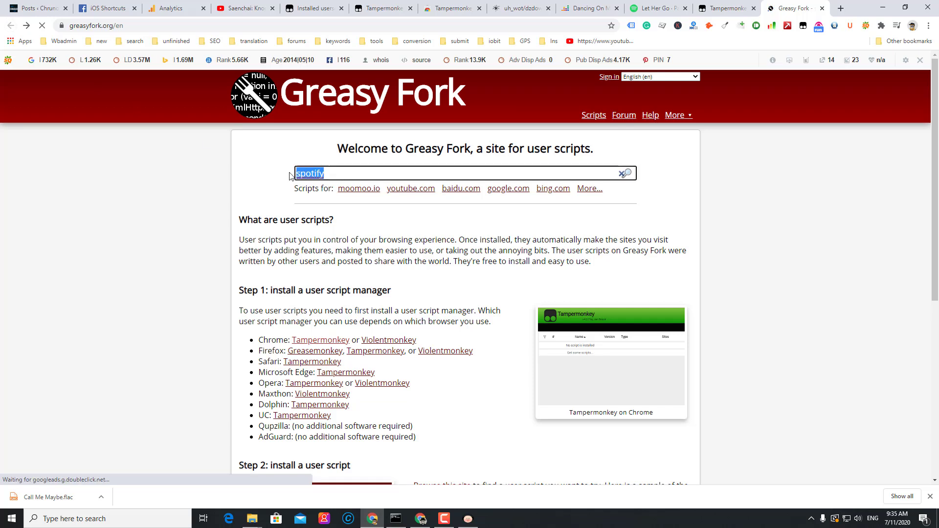
{"action": "type", "text": "ins"}
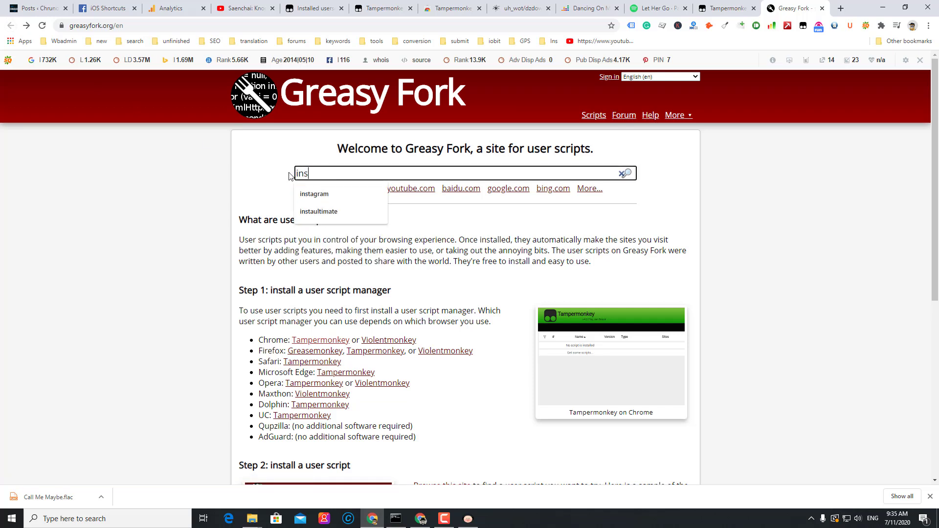
{"action": "type", "text": "tagram"}
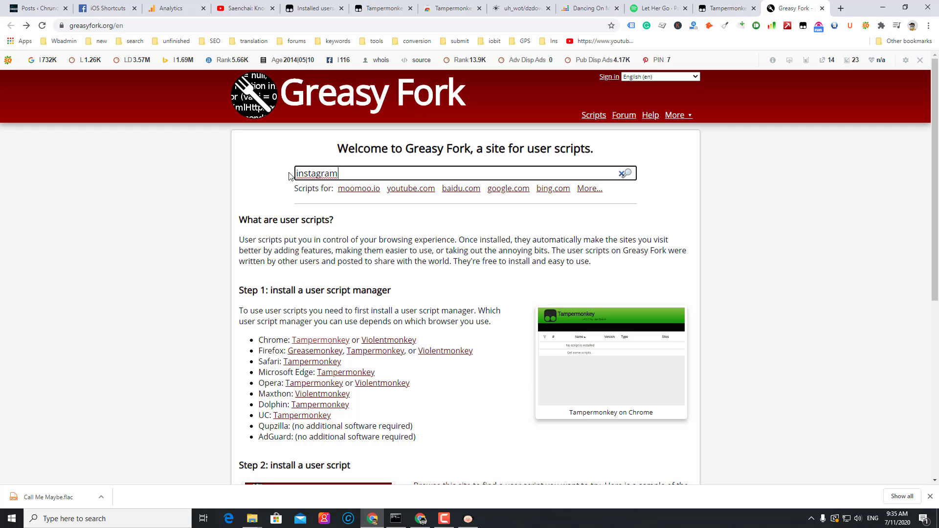
{"action": "key", "text": "Return"}
{"action": "scroll", "coordinate": [425, 299], "scroll_direction": "down", "scroll_amount": 3}
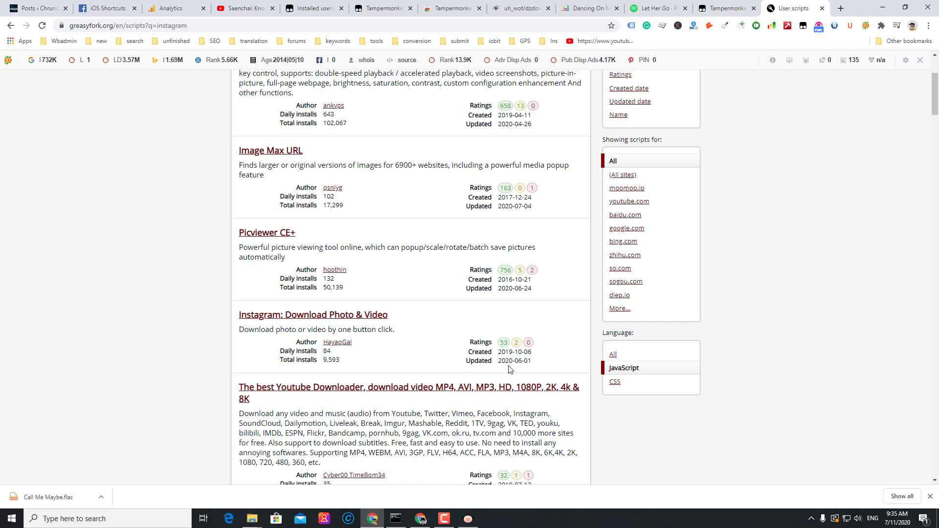
{"action": "left_click", "coordinate": [351, 314]}
- Install the Instagram download script into Tampermonkey and go to instagram.com
{"action": "left_click", "coordinate": [283, 215]}
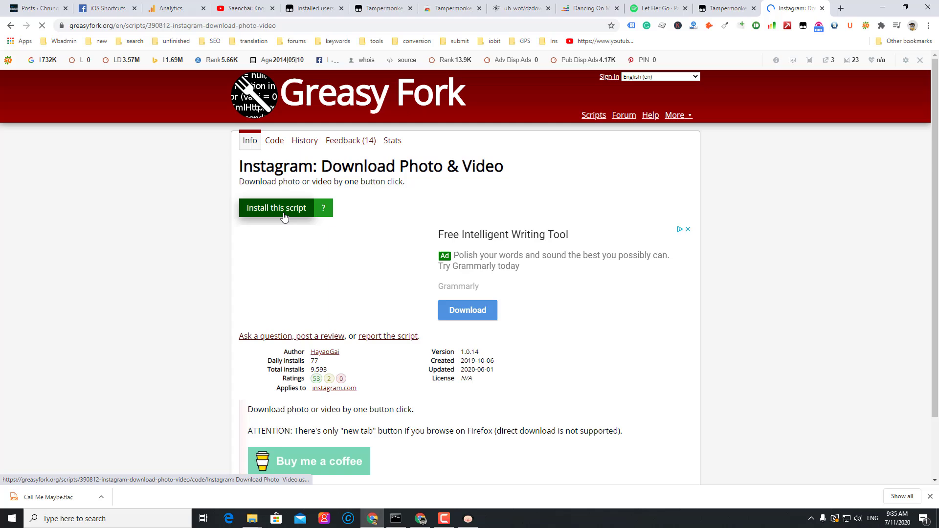
{"action": "left_click", "coordinate": [92, 186]}
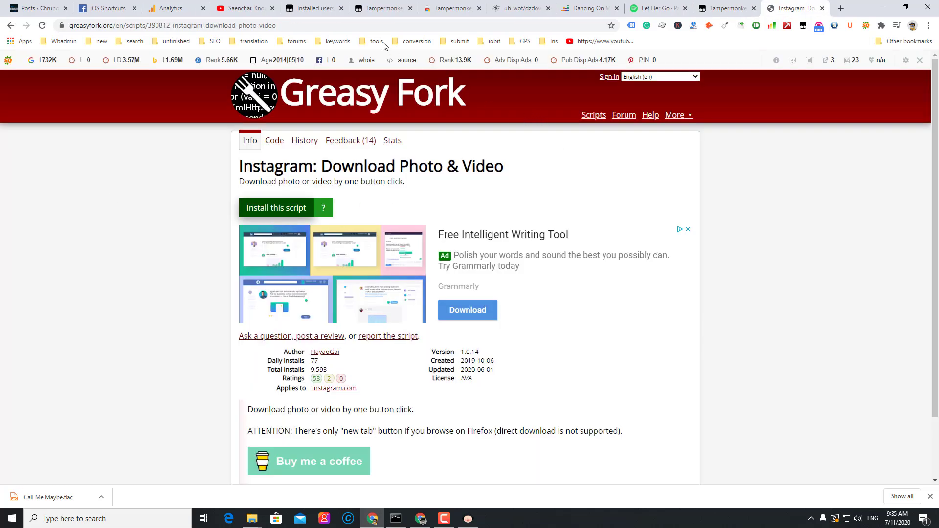
{"action": "left_click", "coordinate": [590, 8]}
{"action": "left_click", "coordinate": [521, 8]}
{"action": "left_click", "coordinate": [466, 25]}
{"action": "type", "text": "instagram.com"}
{"action": "key", "text": "Return"}
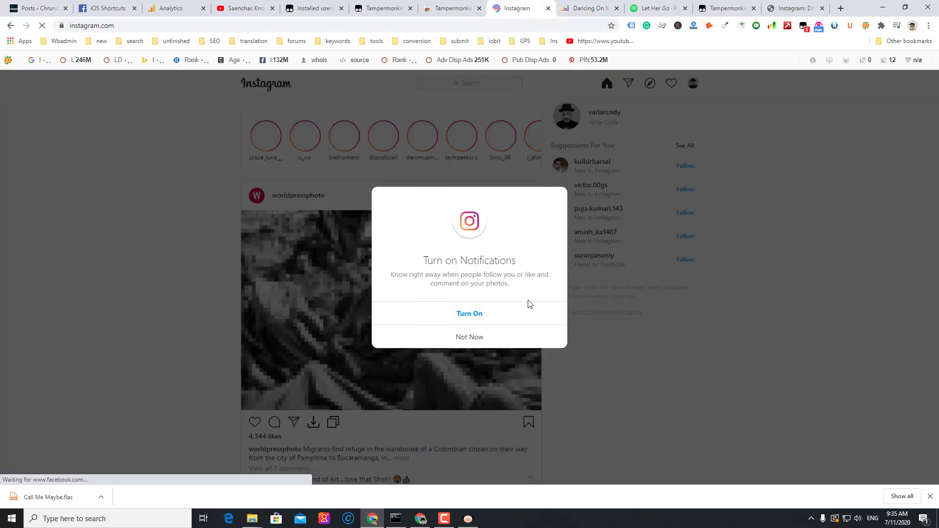
- Dismiss the notifications prompt, view the worldpressphoto photo full size in a tab, then close it
{"action": "left_click", "coordinate": [477, 333]}
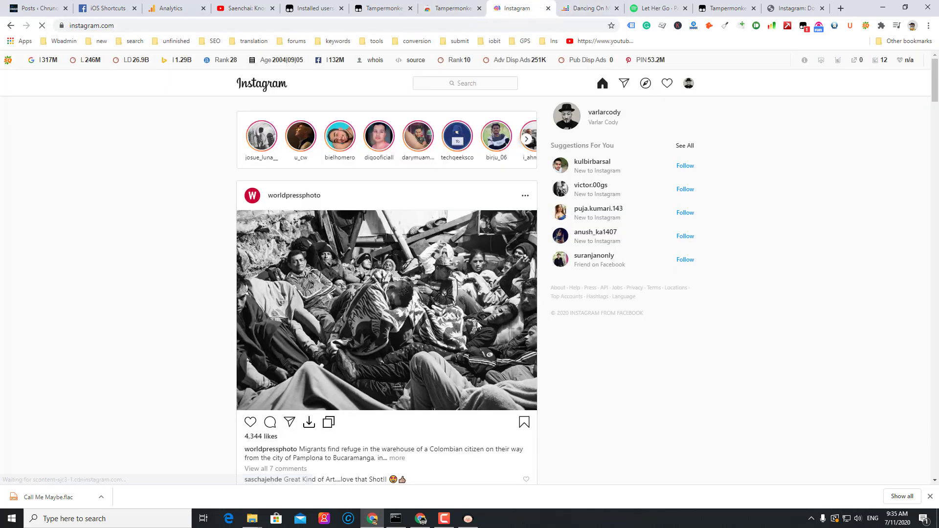
{"action": "scroll", "coordinate": [448, 287], "scroll_direction": "down", "scroll_amount": 2}
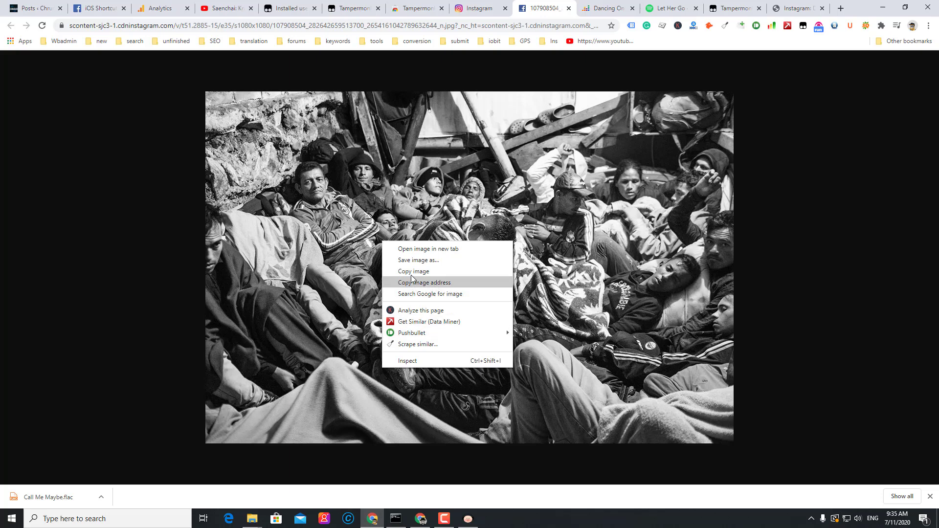
{"action": "left_click", "coordinate": [568, 9]}
- Scroll to the techgeeksco NASA video post and download it as an MP4
{"action": "scroll", "coordinate": [421, 271], "scroll_direction": "down", "scroll_amount": 5}
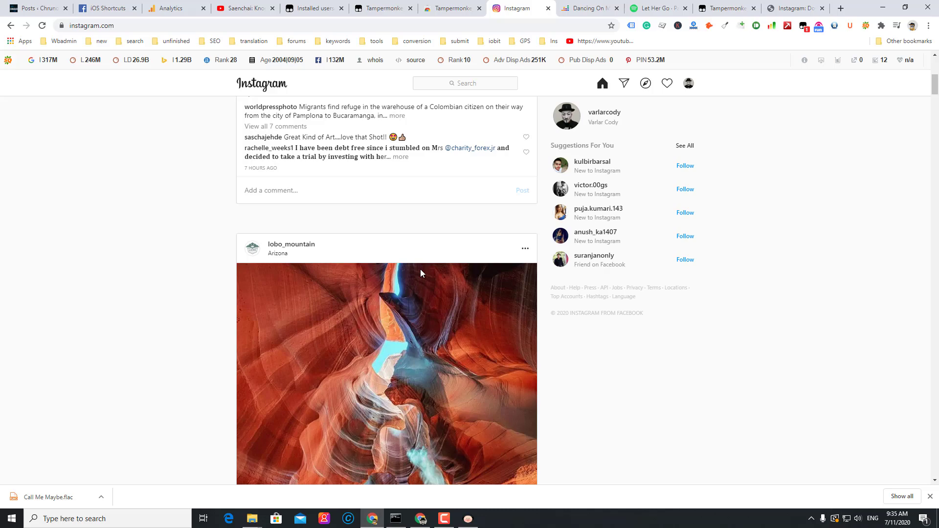
{"action": "scroll", "coordinate": [421, 272], "scroll_direction": "down", "scroll_amount": 20}
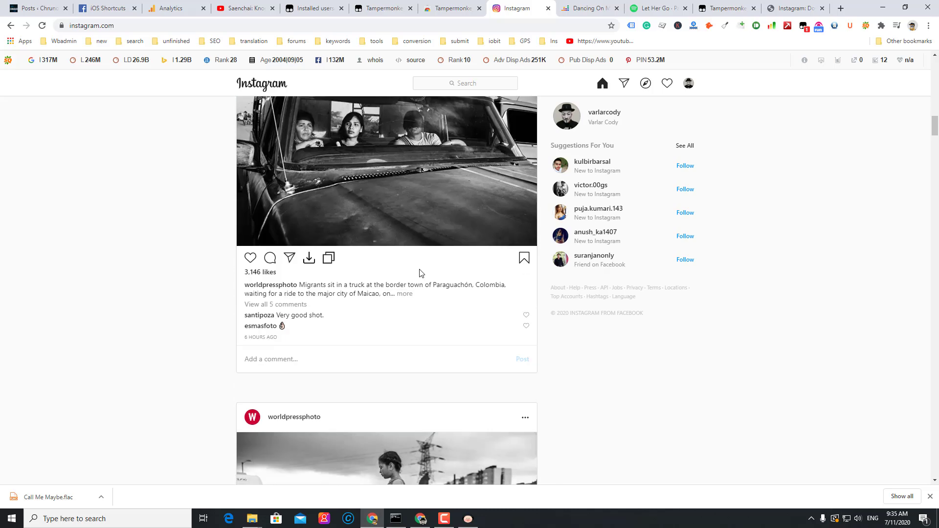
{"action": "scroll", "coordinate": [419, 273], "scroll_direction": "down", "scroll_amount": 6}
{"action": "scroll", "coordinate": [419, 273], "scroll_direction": "down", "scroll_amount": 15}
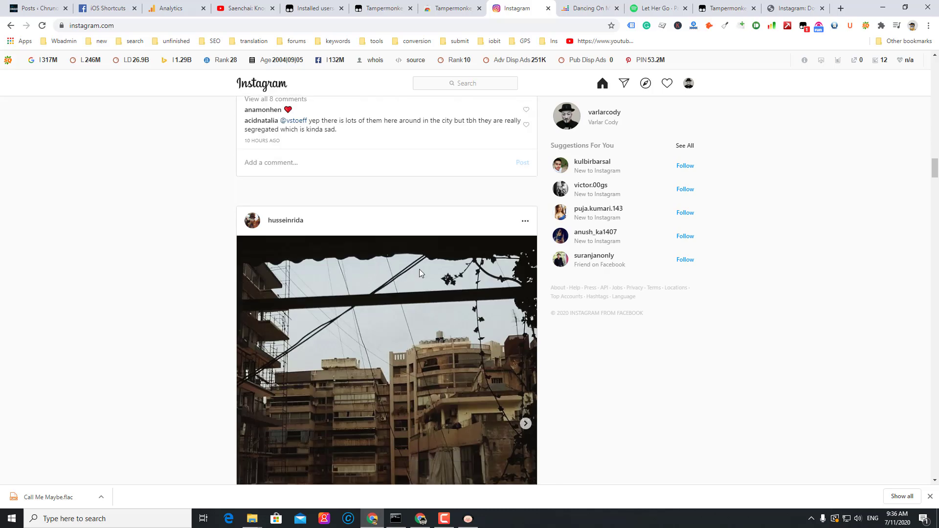
{"action": "scroll", "coordinate": [419, 273], "scroll_direction": "down", "scroll_amount": 8}
{"action": "scroll", "coordinate": [420, 273], "scroll_direction": "up", "scroll_amount": 5}
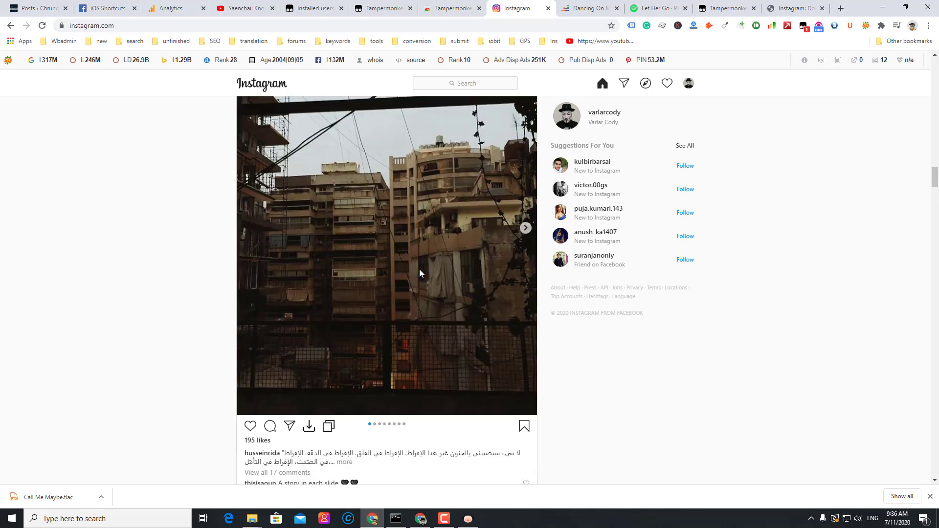
{"action": "scroll", "coordinate": [419, 273], "scroll_direction": "up", "scroll_amount": 5}
{"action": "scroll", "coordinate": [420, 273], "scroll_direction": "down", "scroll_amount": 20}
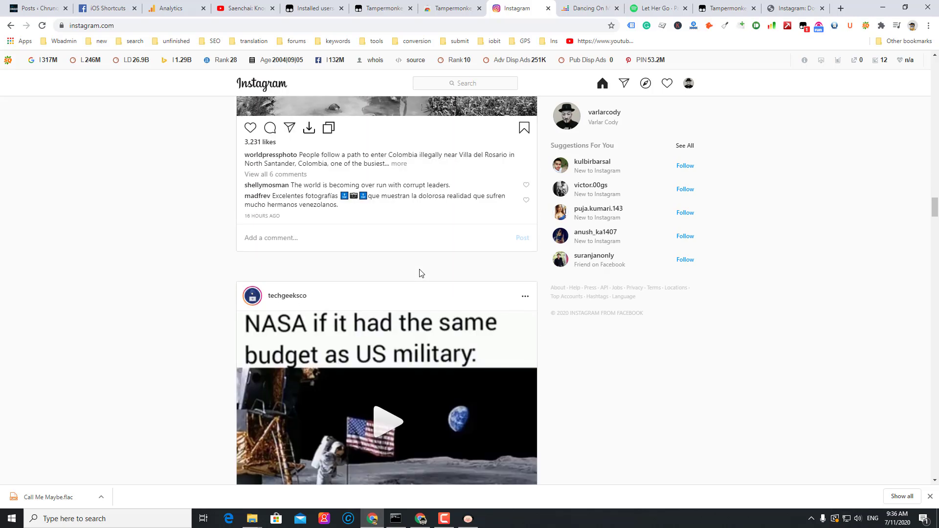
{"action": "scroll", "coordinate": [420, 273], "scroll_direction": "down", "scroll_amount": 9}
{"action": "scroll", "coordinate": [419, 272], "scroll_direction": "up", "scroll_amount": 8}
{"action": "scroll", "coordinate": [419, 307], "scroll_direction": "down", "scroll_amount": 4}
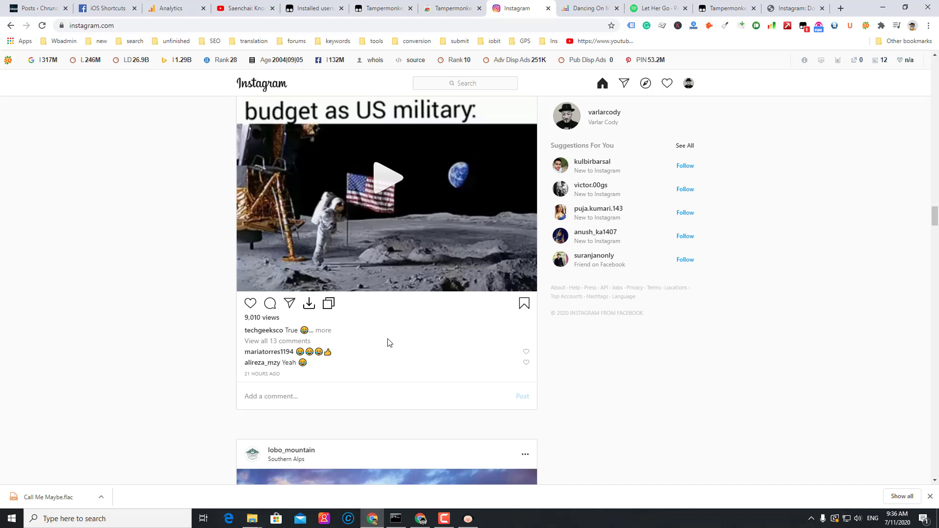
{"action": "left_click", "coordinate": [309, 304]}
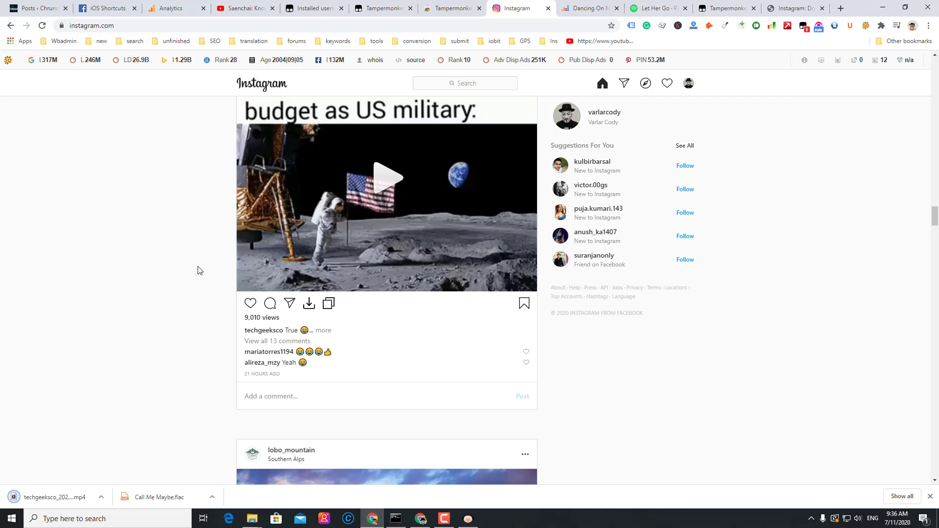
- Continue scrolling down the Instagram feed past the downloaded video
{"action": "scroll", "coordinate": [198, 271], "scroll_direction": "down", "scroll_amount": 18}
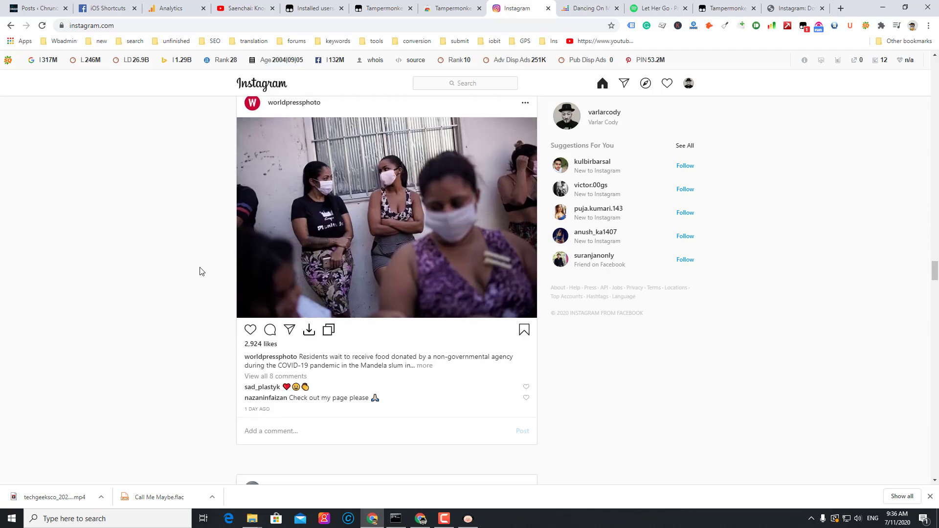
{"action": "scroll", "coordinate": [200, 272], "scroll_direction": "down", "scroll_amount": 20}
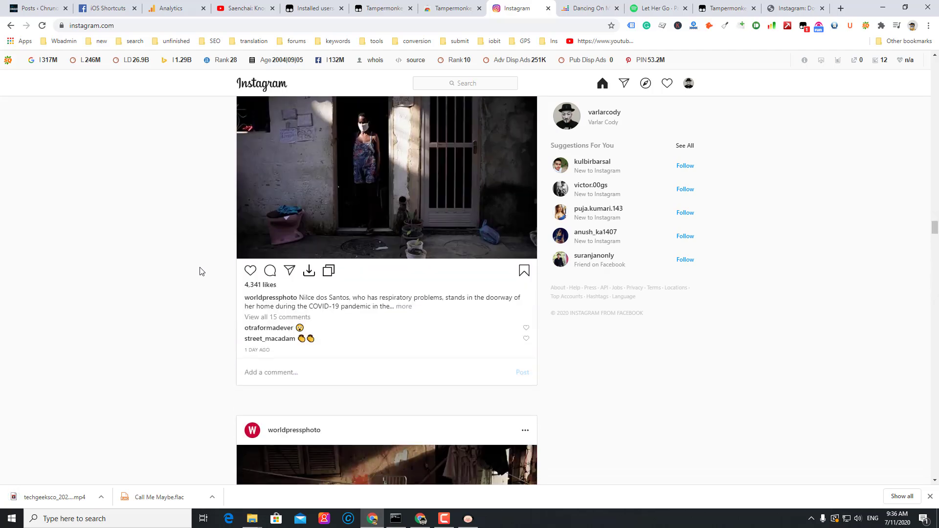
{"action": "scroll", "coordinate": [200, 271], "scroll_direction": "down", "scroll_amount": 20}
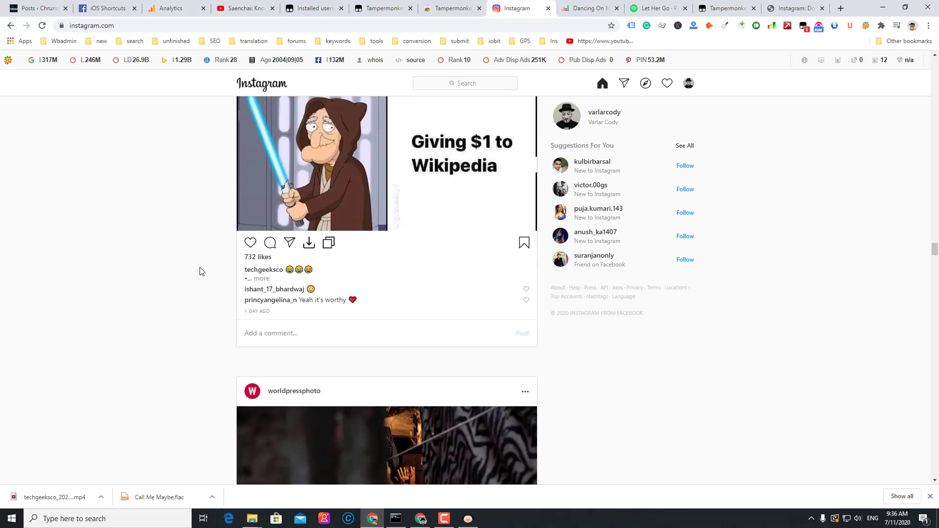
{"action": "scroll", "coordinate": [199, 271], "scroll_direction": "down", "scroll_amount": 20}
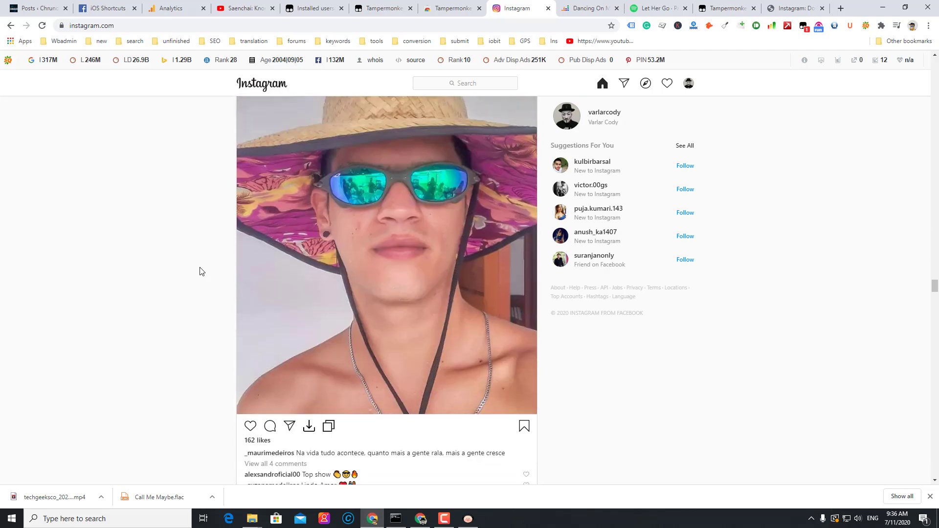
{"action": "scroll", "coordinate": [200, 271], "scroll_direction": "down", "scroll_amount": 10}
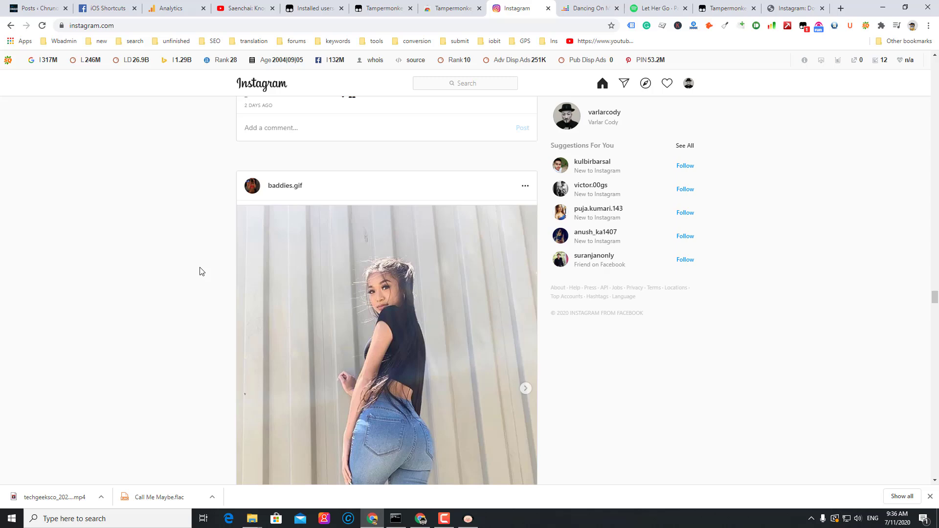
{"action": "scroll", "coordinate": [200, 271], "scroll_direction": "down", "scroll_amount": 4}
{"action": "scroll", "coordinate": [300, 272], "scroll_direction": "up", "scroll_amount": 4}
{"action": "scroll", "coordinate": [299, 272], "scroll_direction": "down", "scroll_amount": 4}
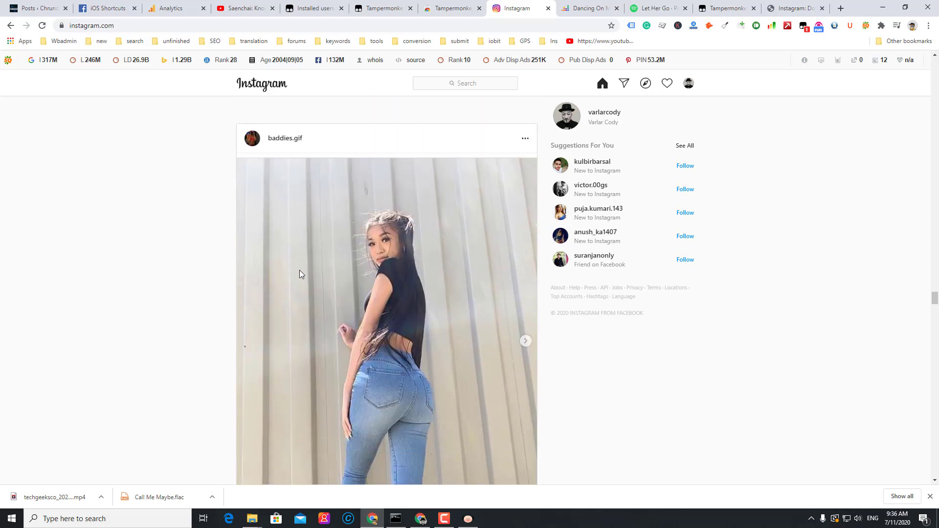
{"action": "scroll", "coordinate": [300, 270], "scroll_direction": "up", "scroll_amount": 3}
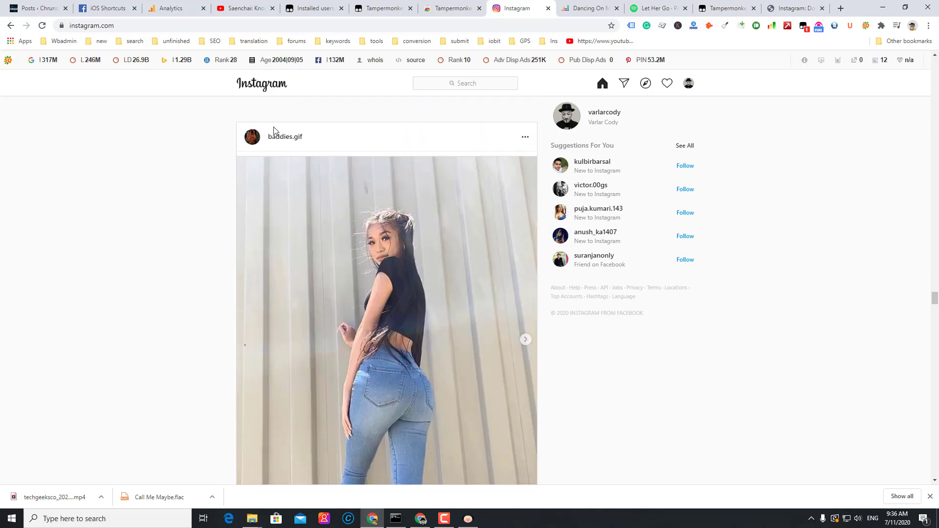
- Open the baddies.gif post on its own page and copy its URL
{"action": "left_click", "coordinate": [528, 138]}
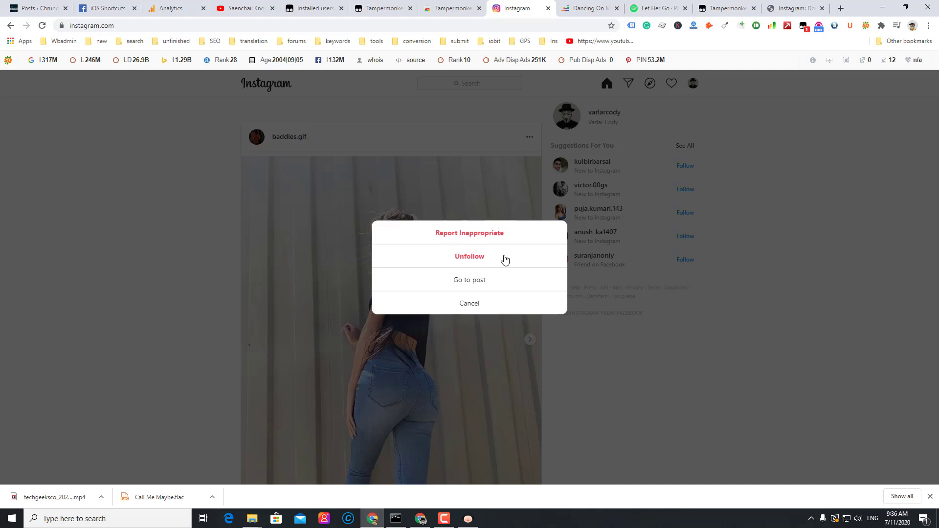
{"action": "left_click", "coordinate": [483, 282]}
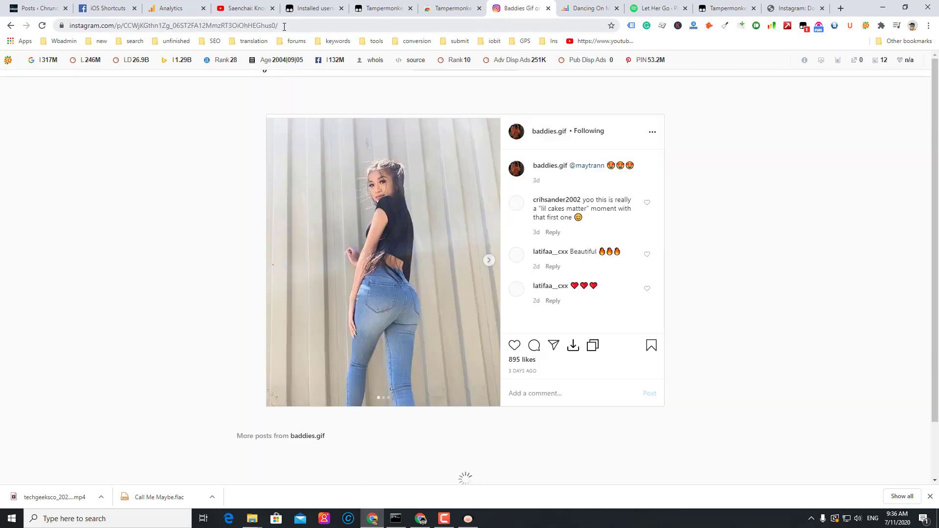
{"action": "left_click", "coordinate": [285, 26]}
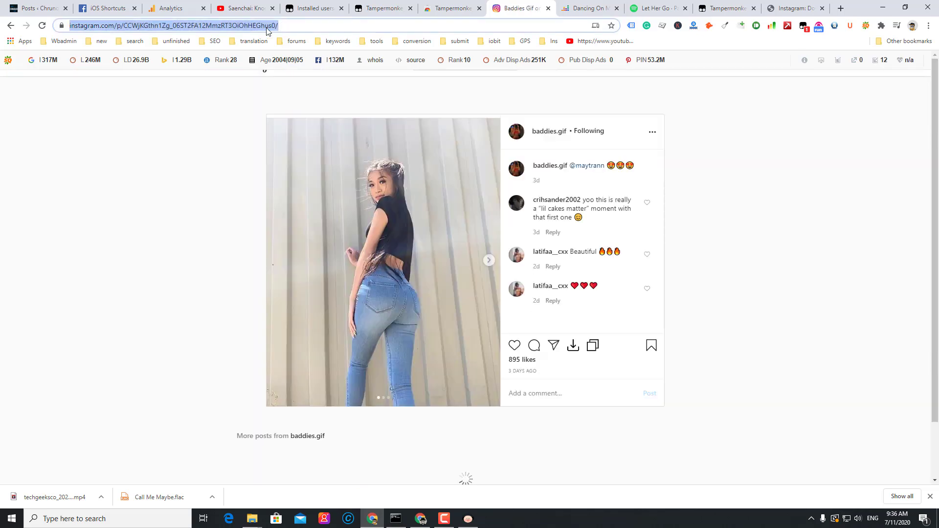
{"action": "right_click", "coordinate": [268, 28]}
{"action": "left_click", "coordinate": [325, 97]}
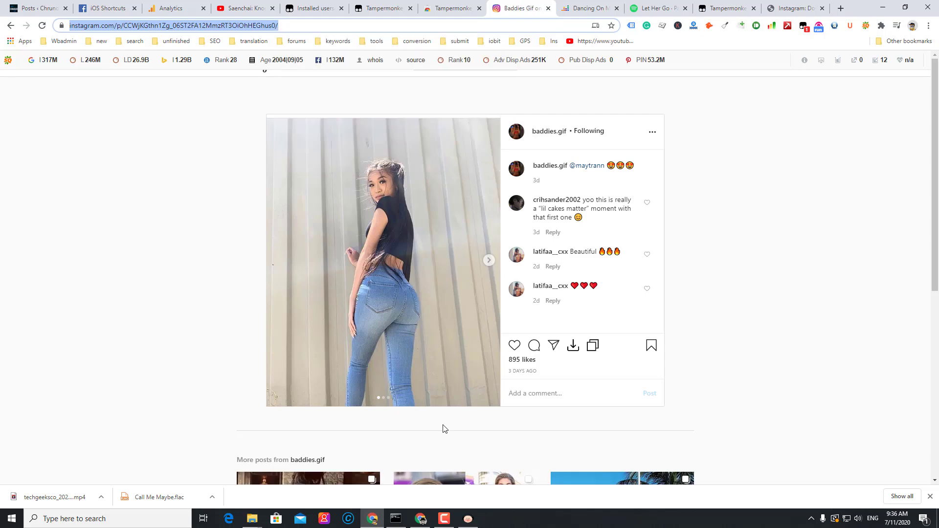
- Load the copied post URL in a new tab in the other window, then return
{"action": "left_click", "coordinate": [420, 518]}
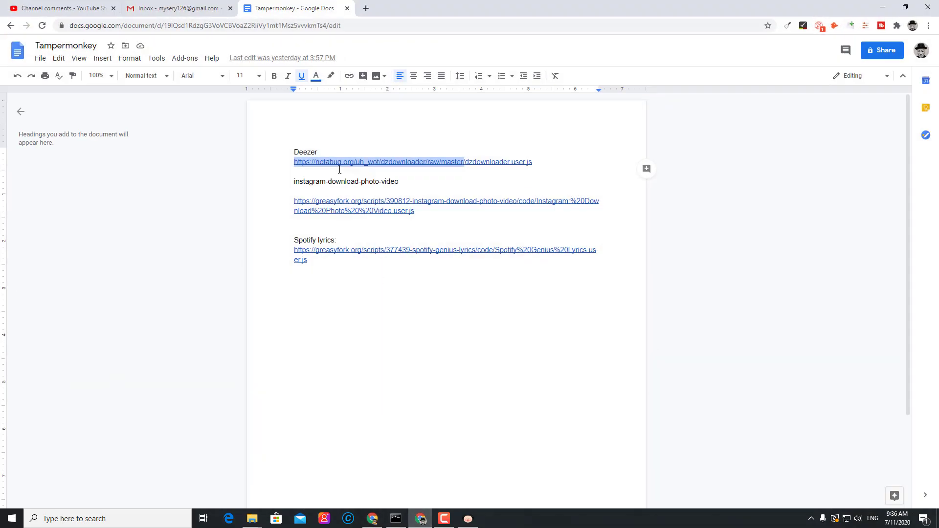
{"action": "left_click", "coordinate": [366, 9]}
{"action": "right_click", "coordinate": [285, 26]}
{"action": "left_click", "coordinate": [350, 104]}
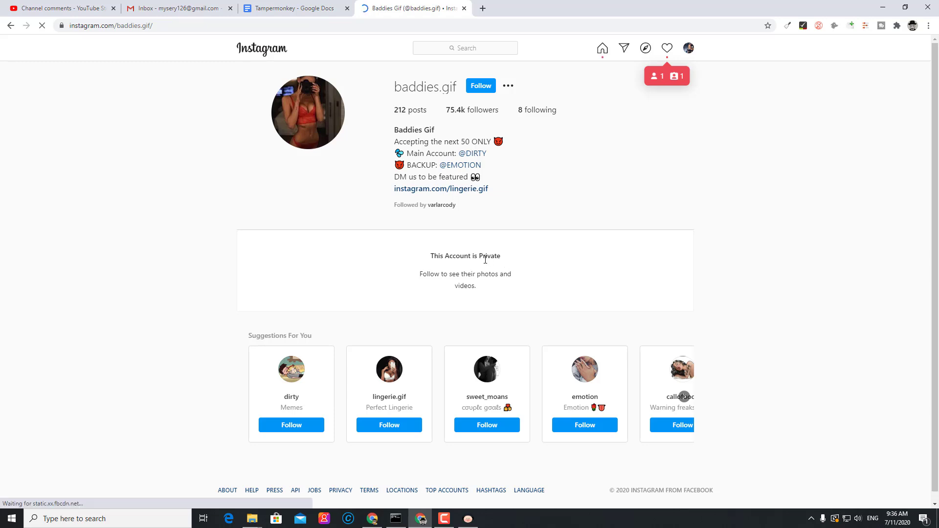
{"action": "key", "text": "alt+Tab"}
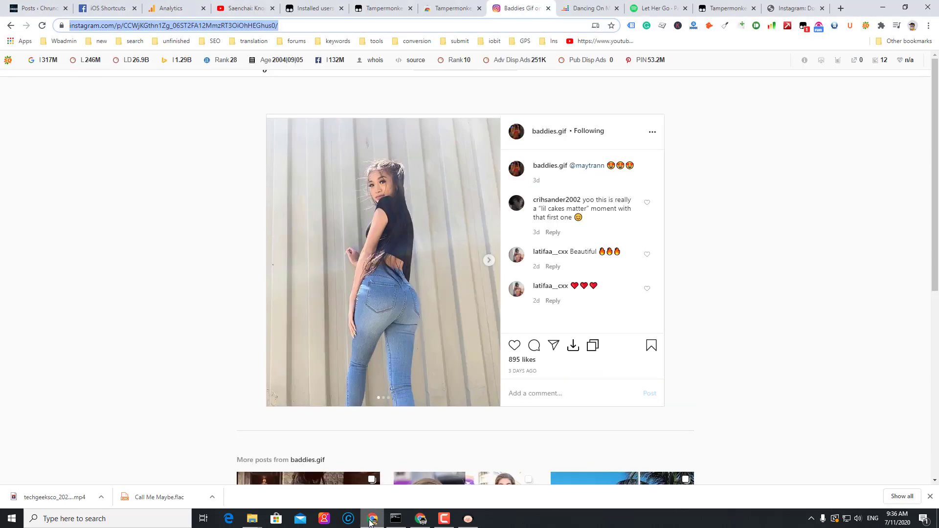
- Download the private baddies.gif post image as a JPG, then go to the userscript sources tab
{"action": "left_click", "coordinate": [574, 352]}
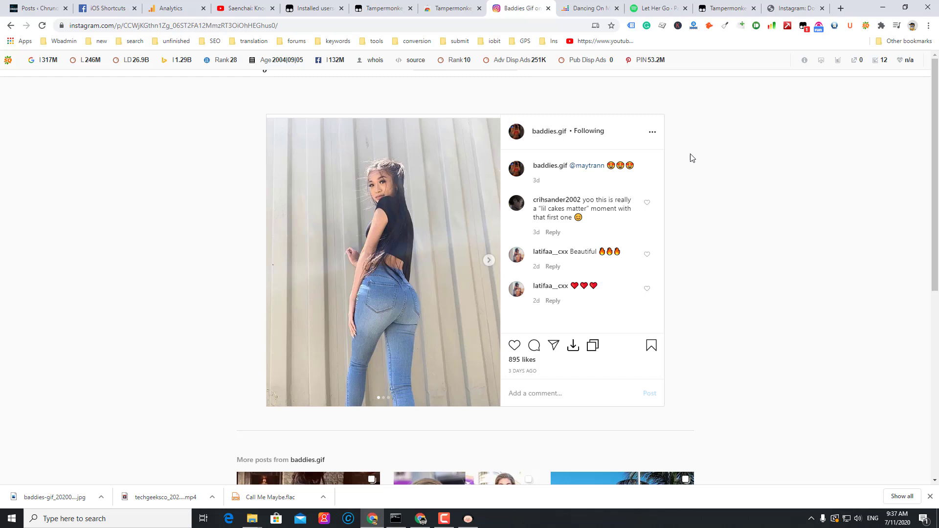
{"action": "left_click", "coordinate": [804, 27]}
{"action": "left_click", "coordinate": [820, 234]}
{"action": "left_click", "coordinate": [717, 9]}
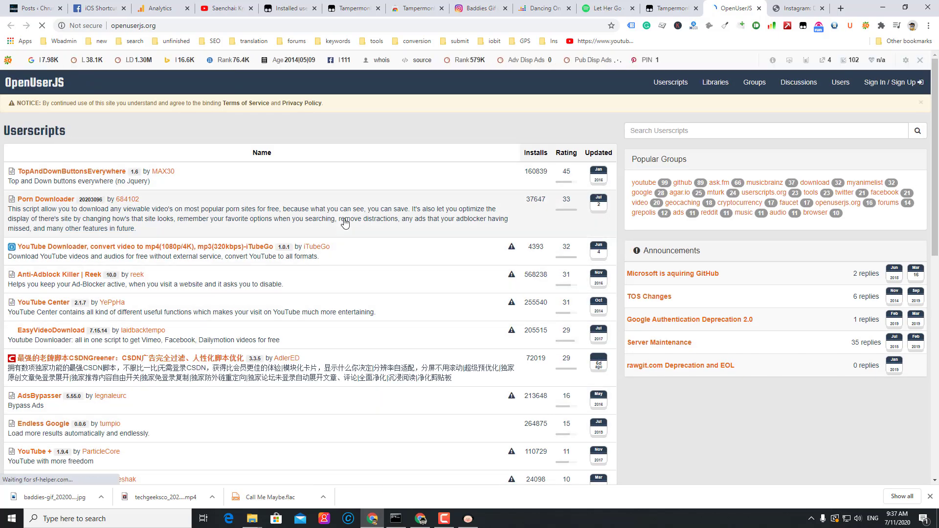
- Return to the tampermonkey.net Userscript Sources page and scroll through its GreasyFork, OpenUserJS and GitHub entries
{"action": "left_click", "coordinate": [673, 9]}
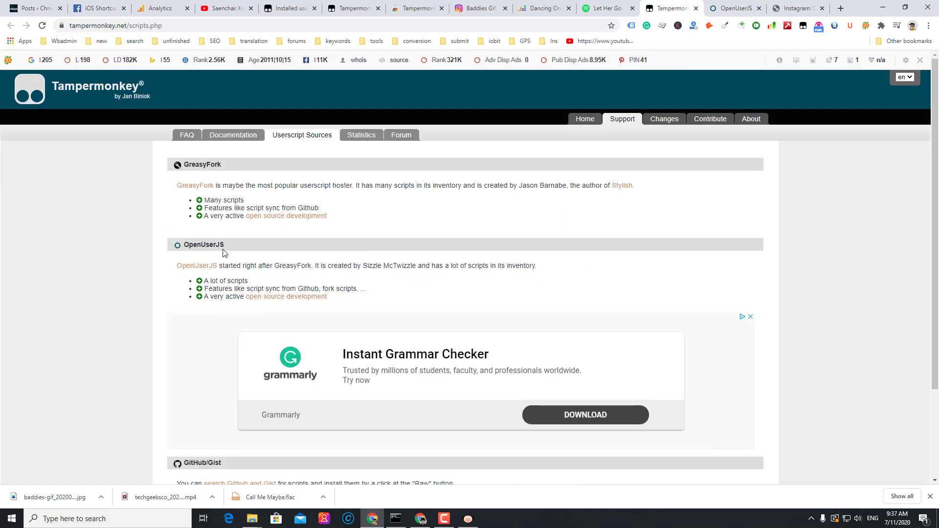
{"action": "scroll", "coordinate": [198, 332], "scroll_direction": "down", "scroll_amount": 3}
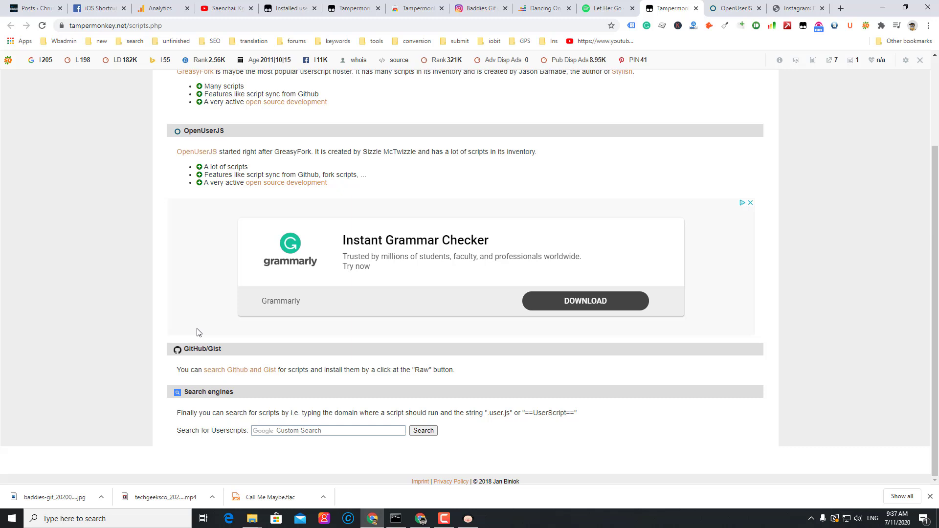
{"action": "scroll", "coordinate": [221, 286], "scroll_direction": "up", "scroll_amount": 3}
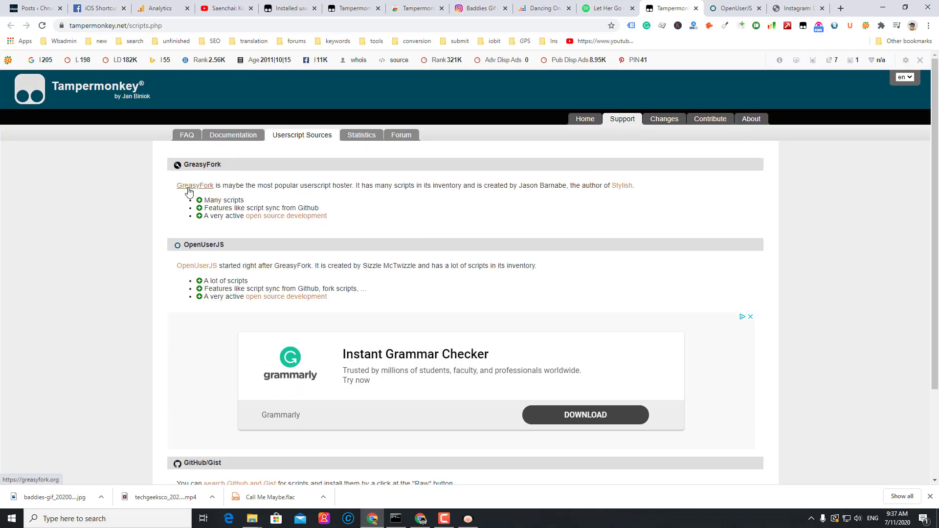